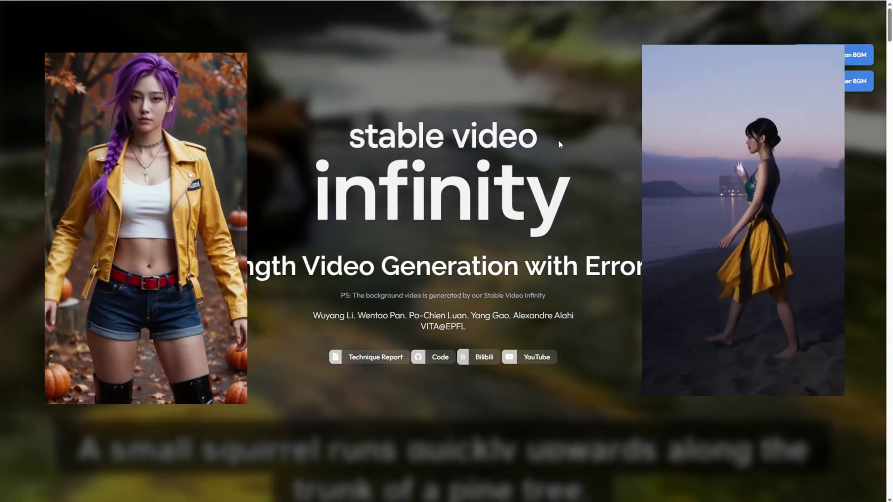
# - Look over the introduction of the Stable Video Infinity project page
pyautogui.scroll(-3, 545, 191)
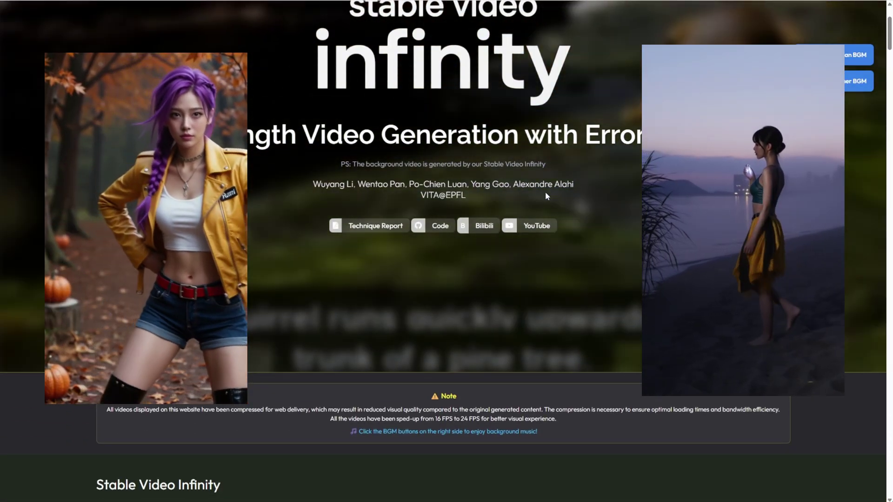
pyautogui.scroll(2, 488, 267)
pyautogui.scroll(1, 491, 265)
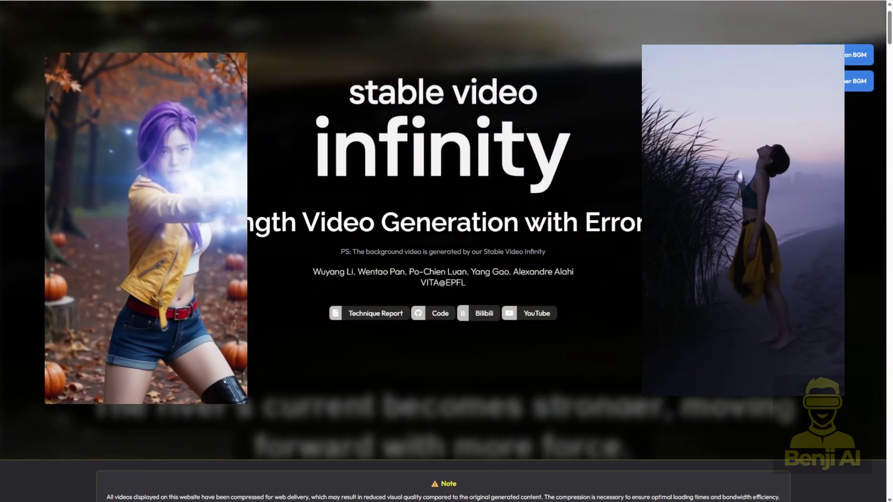
pyautogui.scroll(-10, 277, 37)
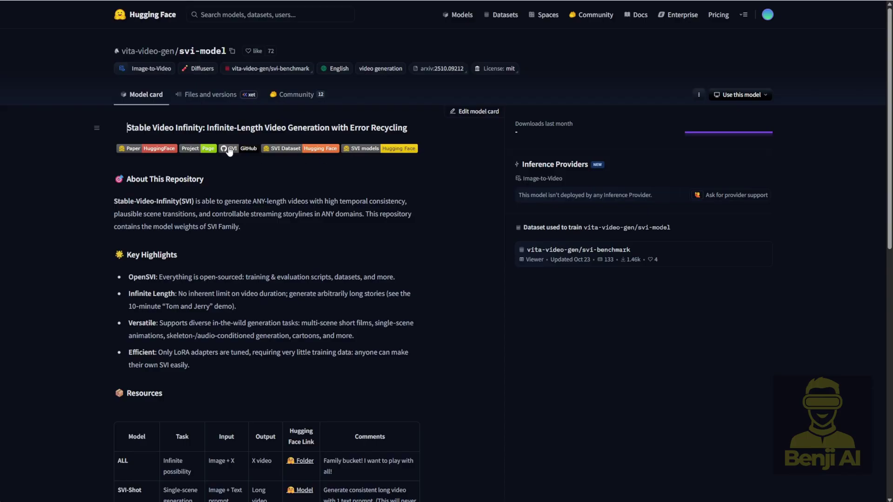
# - Open the version-2.0 folder in the svi-model files and highlight SVI_Wan2.2-I2V-A14B_high_noise_lora_v2.0_pro.safetensors
pyautogui.click(210, 96)
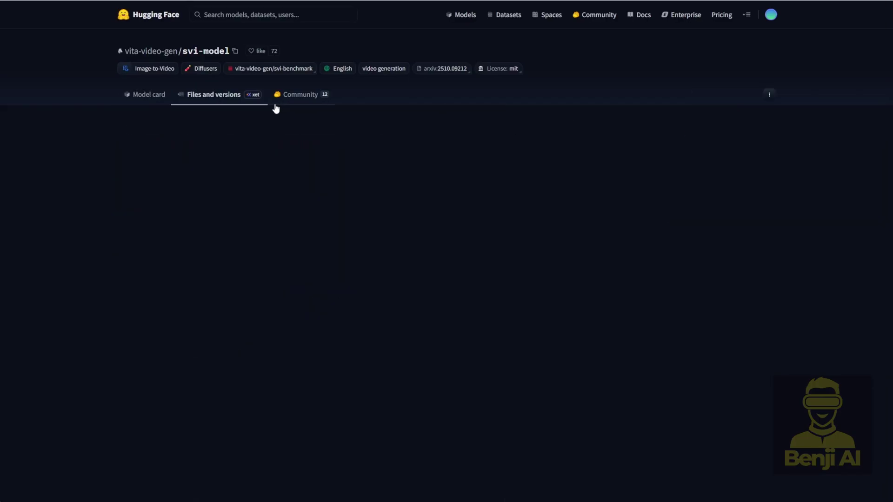
pyautogui.click(150, 185)
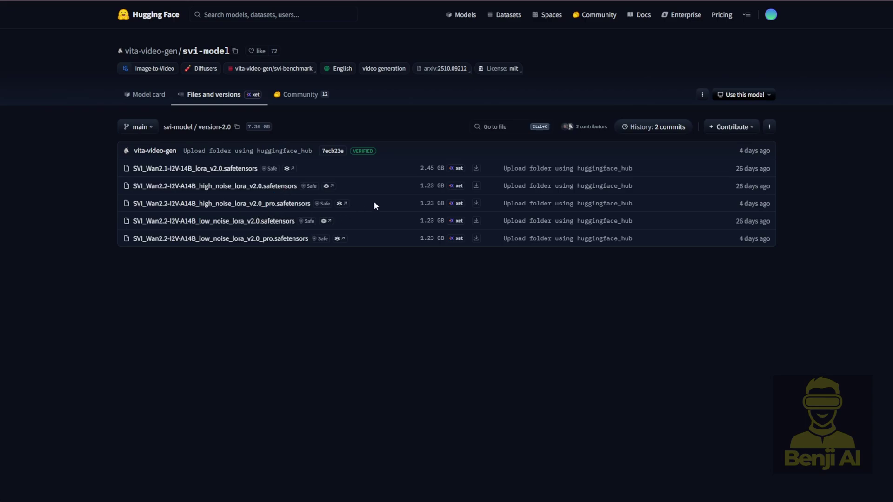
pyautogui.moveTo(312, 203); pyautogui.dragTo(252, 205)
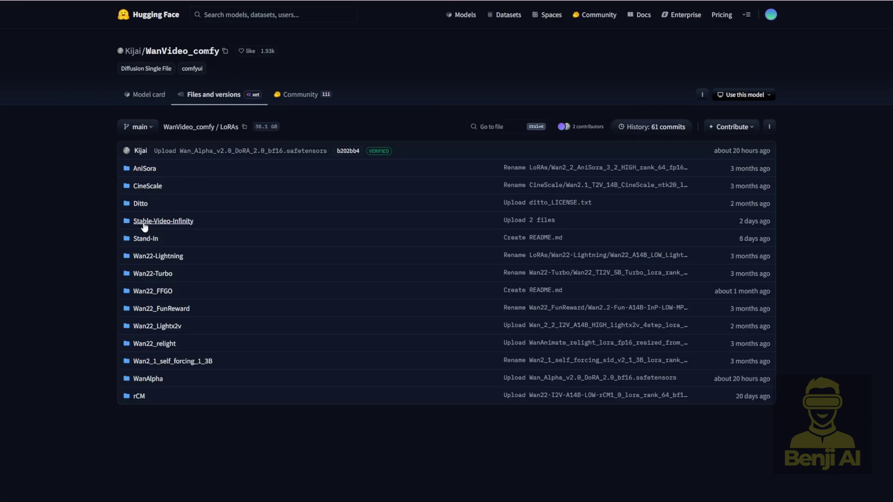
# - Open Stable-Video-Infinity/v2.0 in the WanVideo_comfy LoRAs and highlight the SVI_v2_PRO LOW rank_128_fp16 file
pyautogui.click(180, 223)
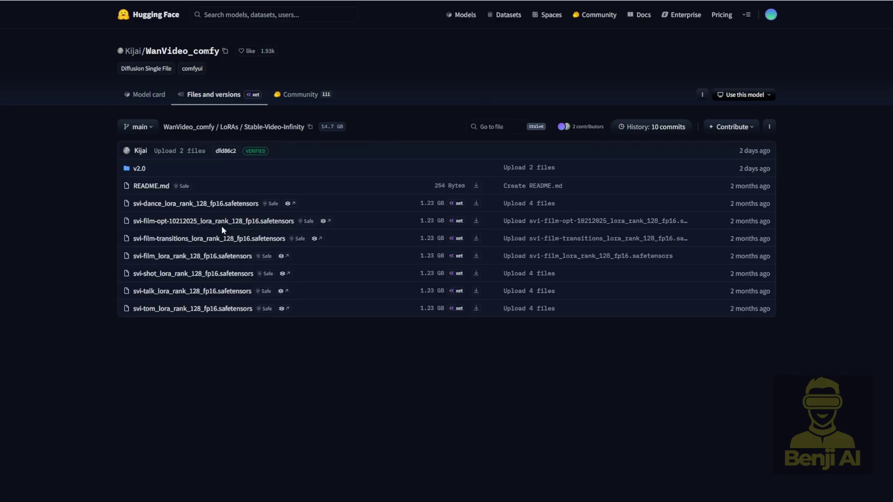
pyautogui.click(139, 168)
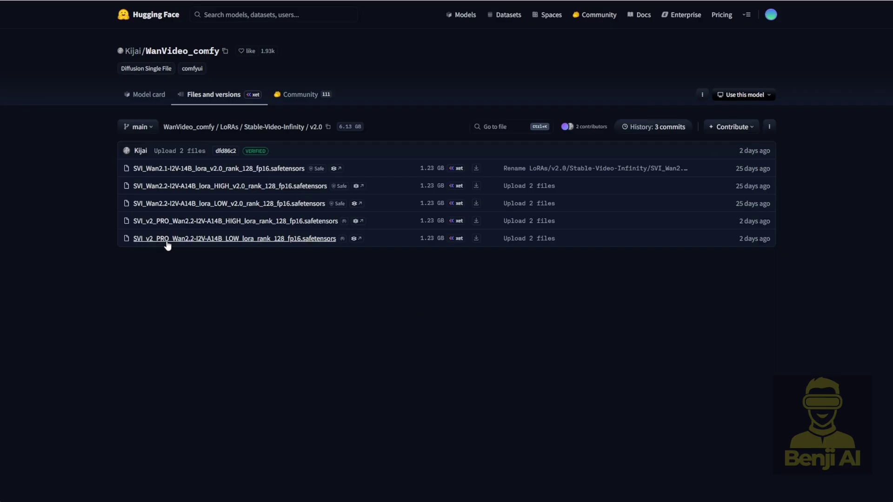
pyautogui.moveTo(382, 245); pyautogui.dragTo(133, 239)
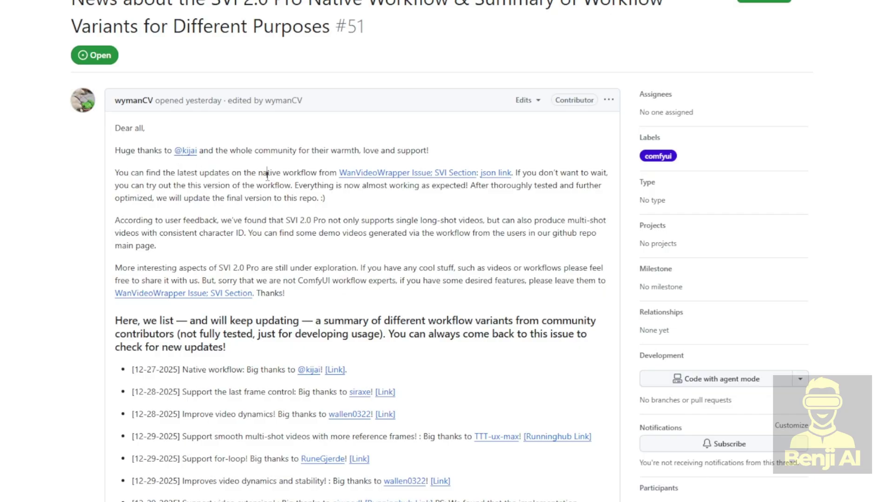
# - Highlight the passage about the native workflow link in the SVI 2.0 Pro issue on GitHub
pyautogui.moveTo(268, 176); pyautogui.dragTo(558, 170)
pyautogui.click(526, 216)
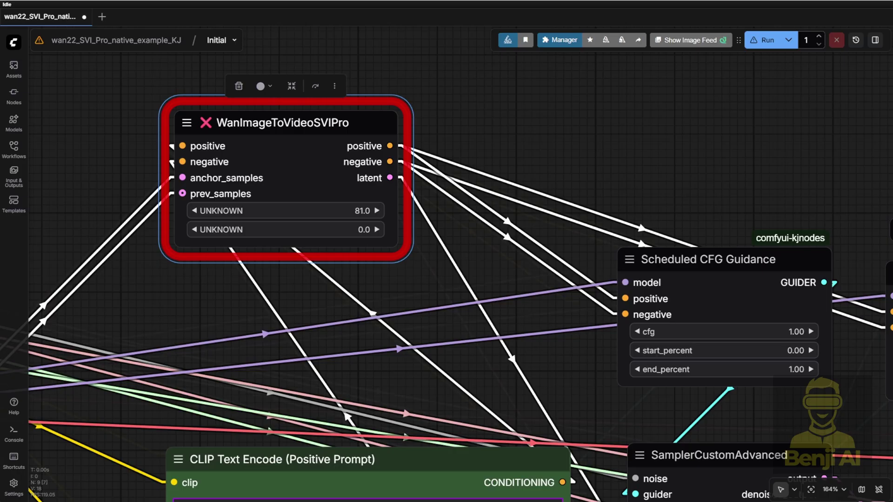
# - Select and examine the missing WanImageToVideoSVIPro node in the Initial subgraph in ComfyUI
pyautogui.click(415, 333)
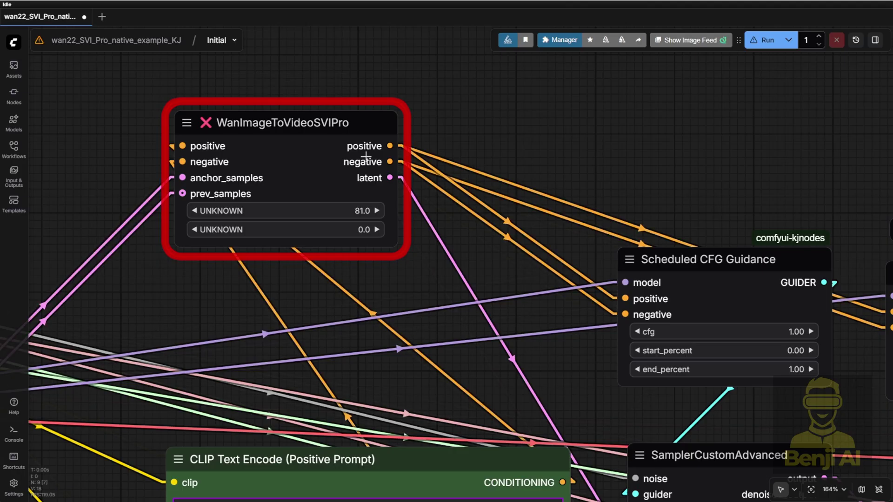
pyautogui.click(321, 120)
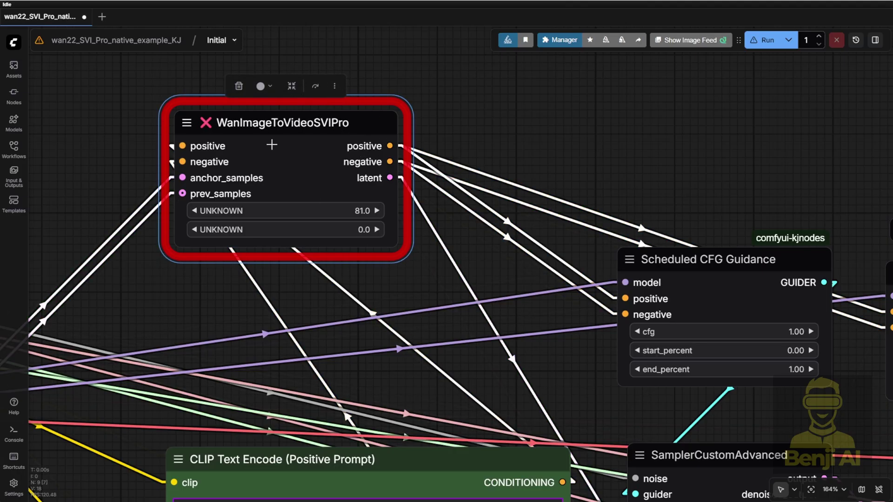
pyautogui.scroll(4, 226, 125)
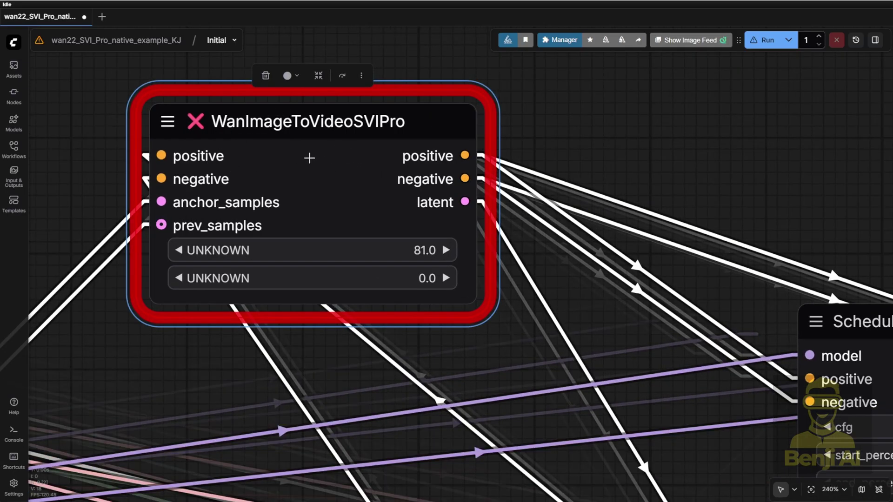
# - Return to the wan22_SVI_Pro_native_example_KJ main graph and examine its high and low LoRA loader chains
pyautogui.click(105, 41)
pyautogui.scroll(-5, 167, 172)
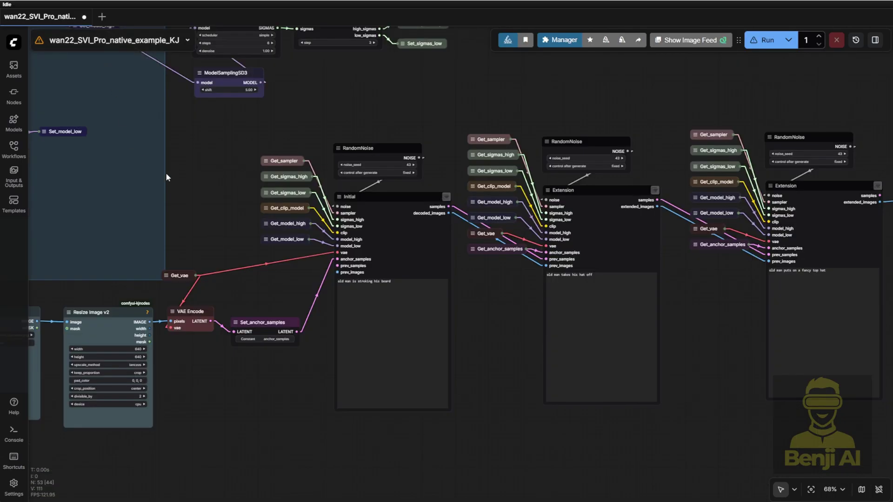
pyautogui.moveTo(203, 174); pyautogui.dragTo(391, 277)
pyautogui.scroll(10, 137, 208)
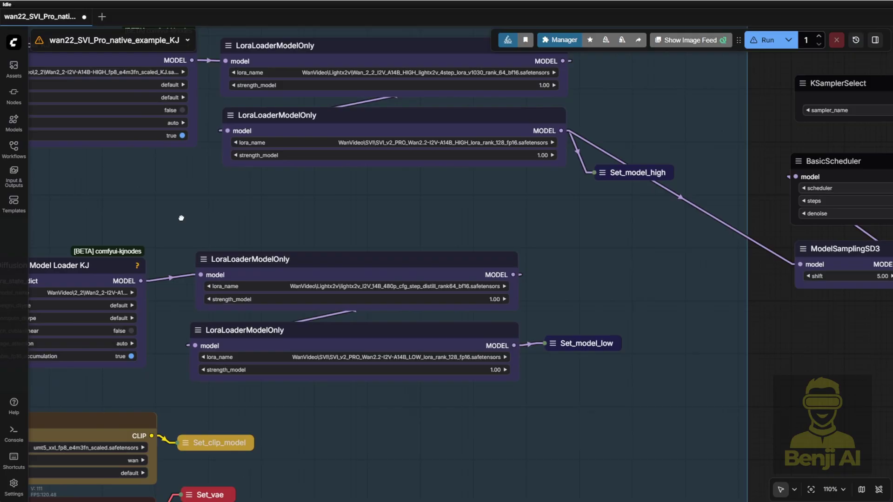
pyautogui.moveTo(146, 193); pyautogui.dragTo(172, 162)
# - Examine the Initial subgraph node and the chained Extension nodes with their Get inputs and prompts
pyautogui.moveTo(671, 458); pyautogui.dragTo(228, 320)
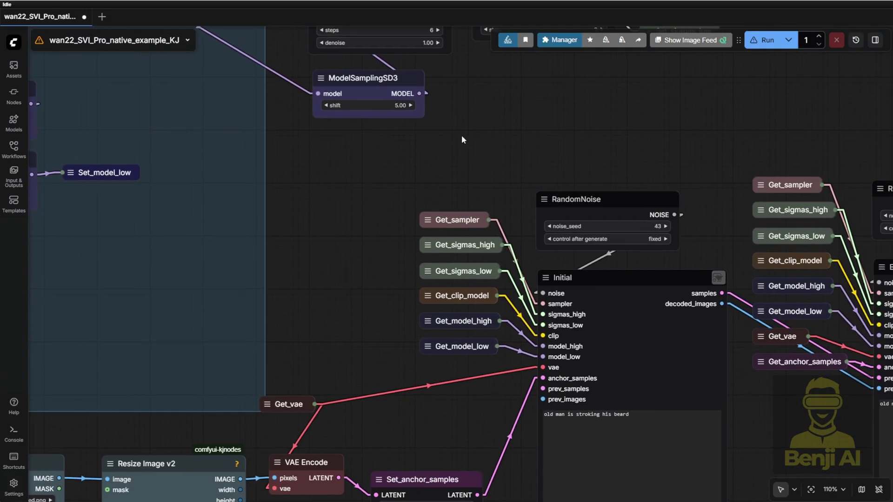
pyautogui.moveTo(541, 124); pyautogui.dragTo(105, 97)
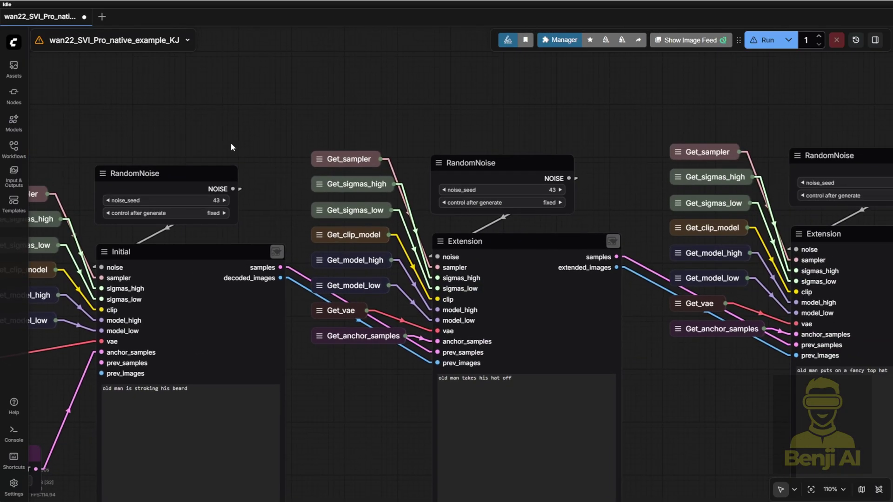
pyautogui.scroll(-1, 200, 147)
pyautogui.moveTo(590, 129); pyautogui.dragTo(42, 91)
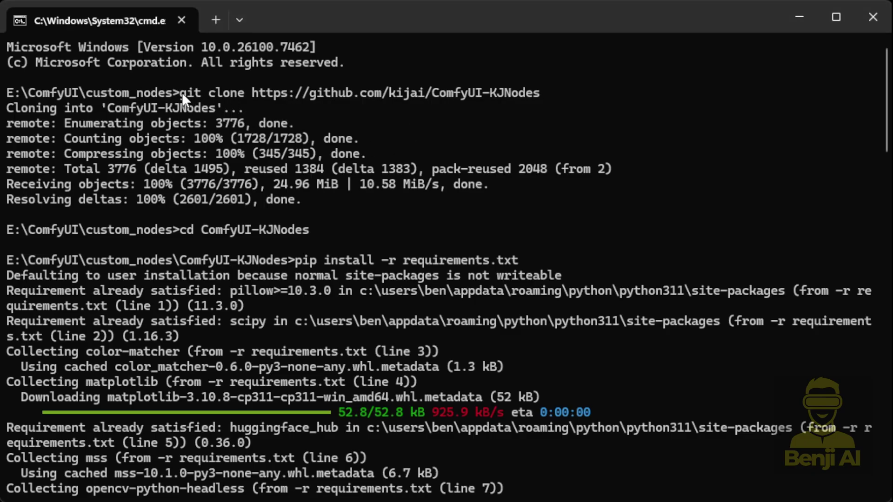
# - Review the terminal commands that clone ComfyUI-KJNodes into custom_nodes, enter its folder and install requirements.txt
pyautogui.moveTo(182, 92)
pyautogui.mouseDown()
pyautogui.moveTo(377, 90)
pyautogui.moveTo(275, 108)
pyautogui.moveTo(550, 100)
pyautogui.mouseUp()
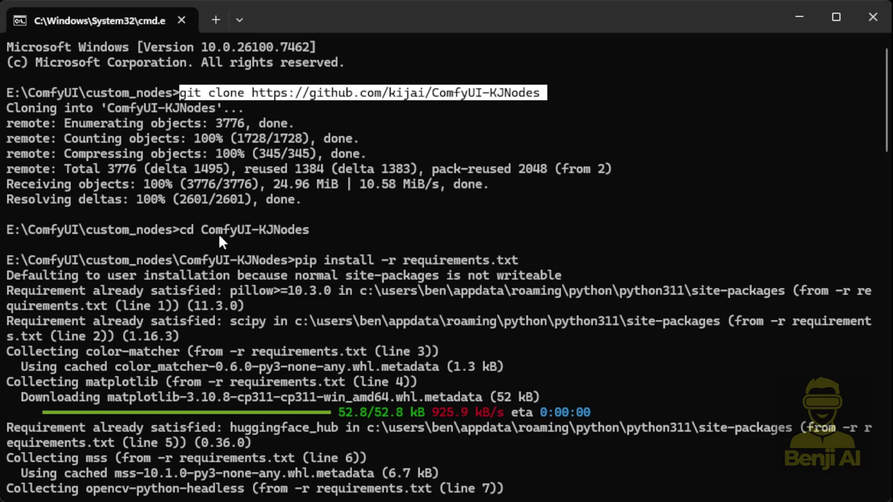
pyautogui.moveTo(316, 230); pyautogui.dragTo(182, 237)
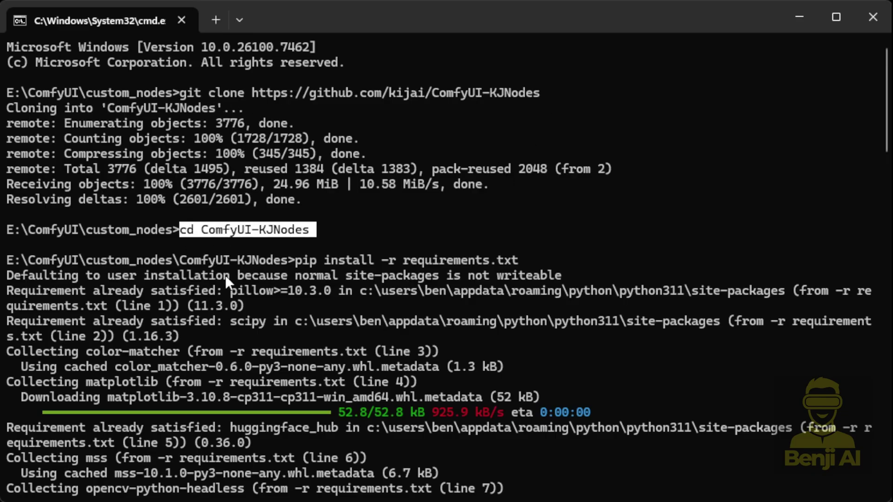
pyautogui.moveTo(297, 260); pyautogui.dragTo(520, 260)
pyautogui.click(522, 298)
pyautogui.scroll(-6, 218, 334)
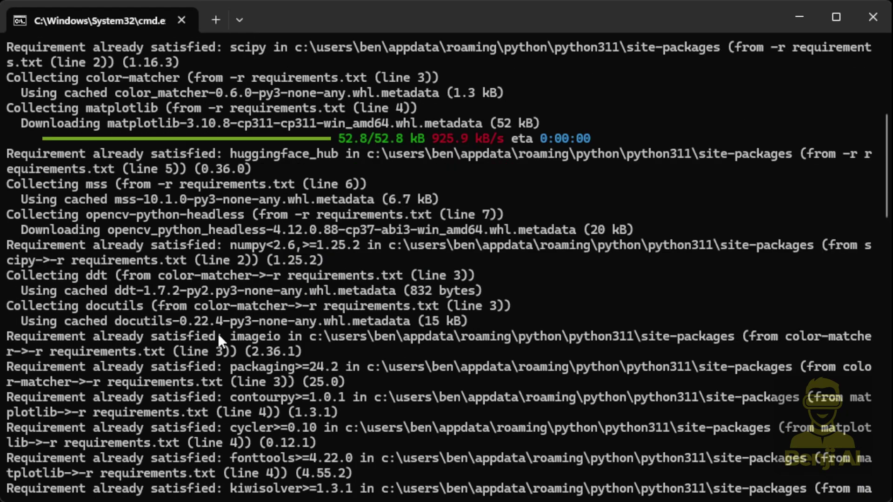
pyautogui.scroll(3, 315, 230)
pyautogui.scroll(1, 314, 230)
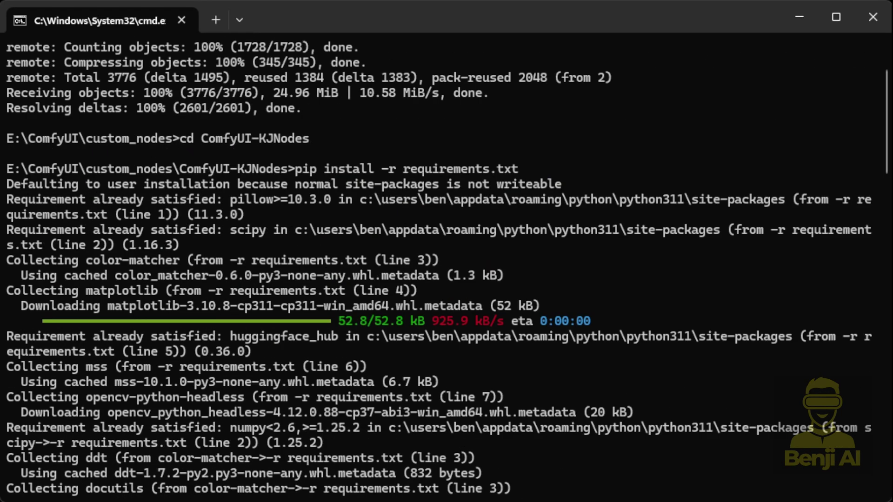
pyautogui.scroll(2, 221, 261)
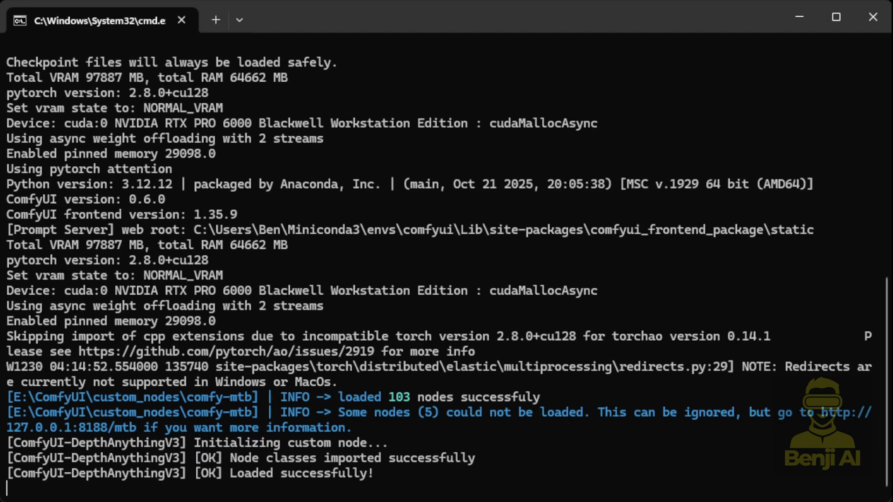
pyautogui.scroll(2, 446, 267)
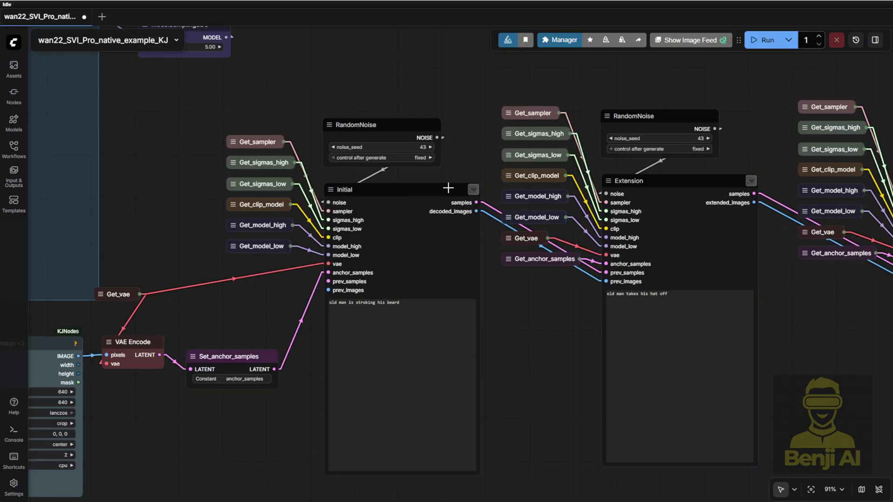
# - Open the Initial subgraph in ComfyUI, fit it to the view and inspect the WanImageToVideoSVIPro node
pyautogui.click(474, 189)
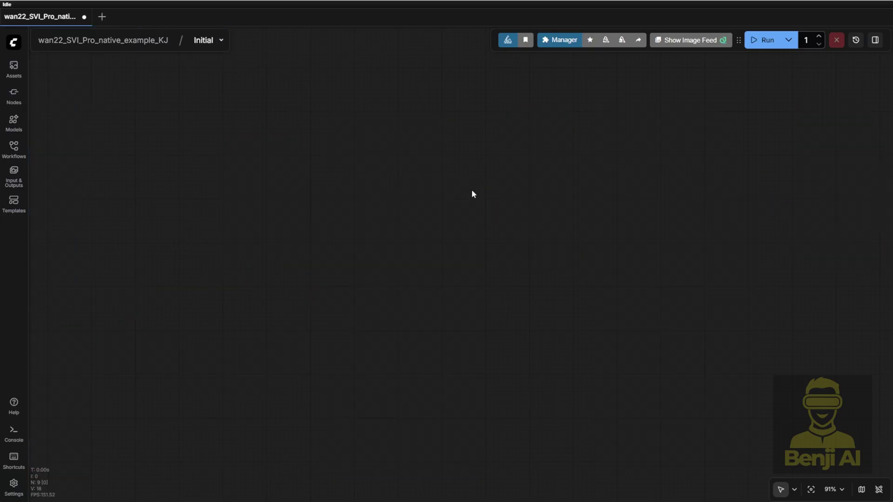
pyautogui.click(812, 493)
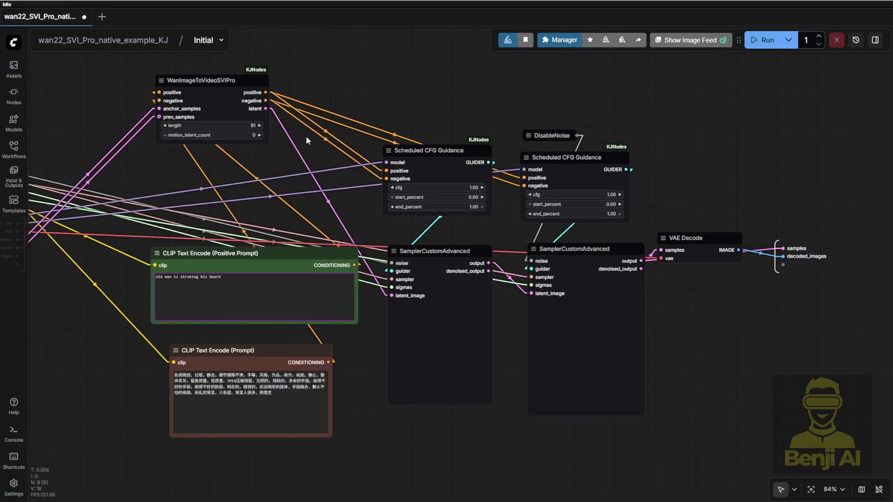
pyautogui.click(214, 83)
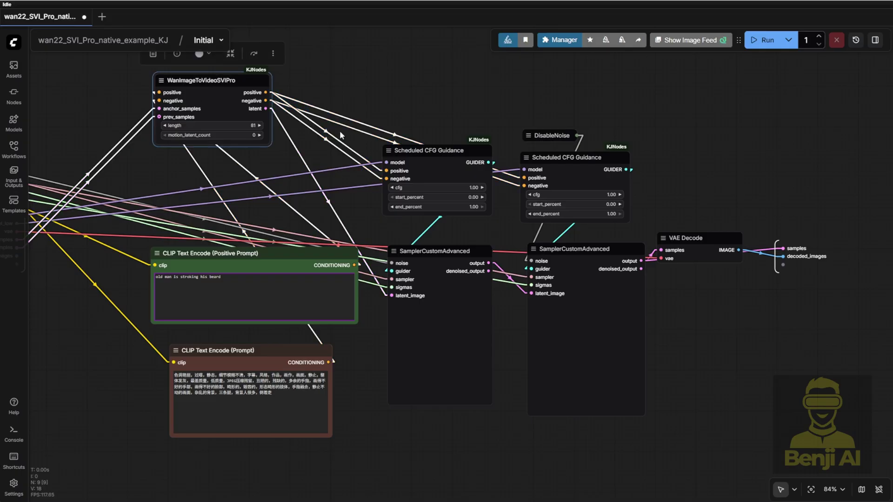
pyautogui.scroll(6, 227, 89)
pyautogui.moveTo(316, 87); pyautogui.dragTo(396, 177)
pyautogui.scroll(5, 261, 182)
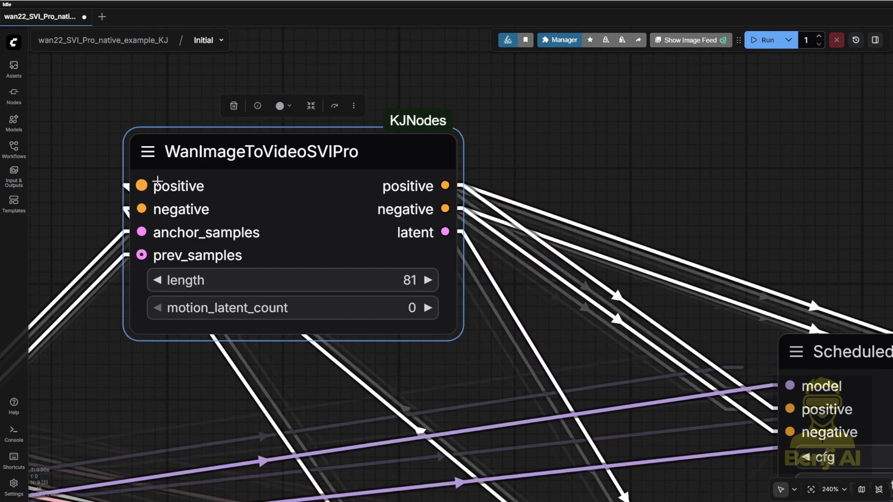
# - Move the WanImageToVideoSVIPro node closer to the Scheduled CFG Guidance node
pyautogui.moveTo(321, 396); pyautogui.dragTo(326, 282)
pyautogui.scroll(-5, 276, 212)
pyautogui.click(293, 265)
pyautogui.scroll(4, 207, 188)
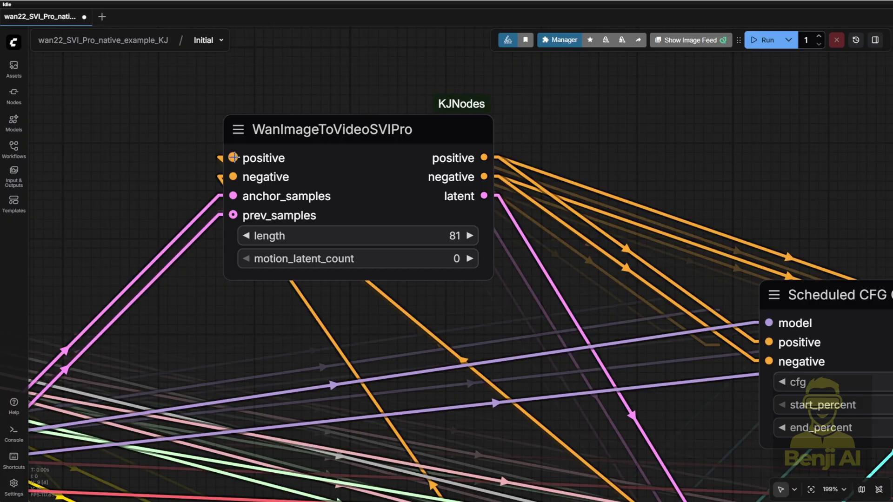
pyautogui.moveTo(352, 136); pyautogui.dragTo(532, 170)
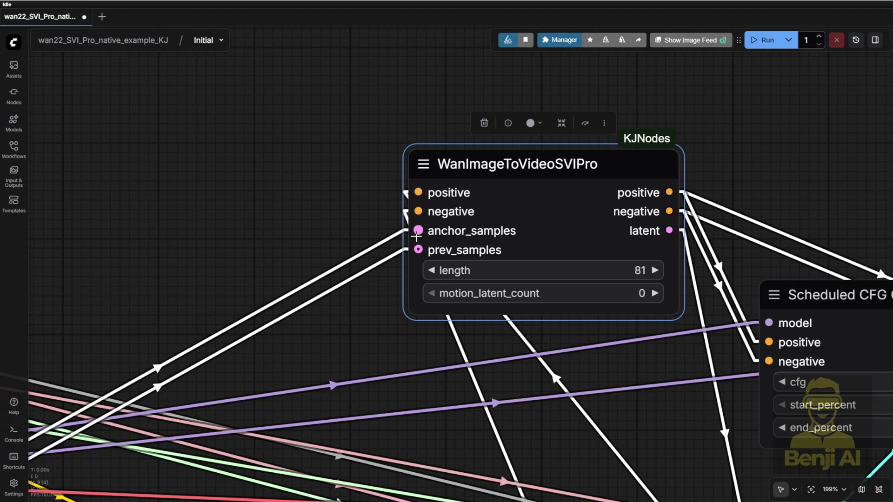
# - Return to the main graph and trace the Initial node's anchor_samples input to the Set_anchor_samples node
pyautogui.click(119, 42)
pyautogui.scroll(6, 256, 332)
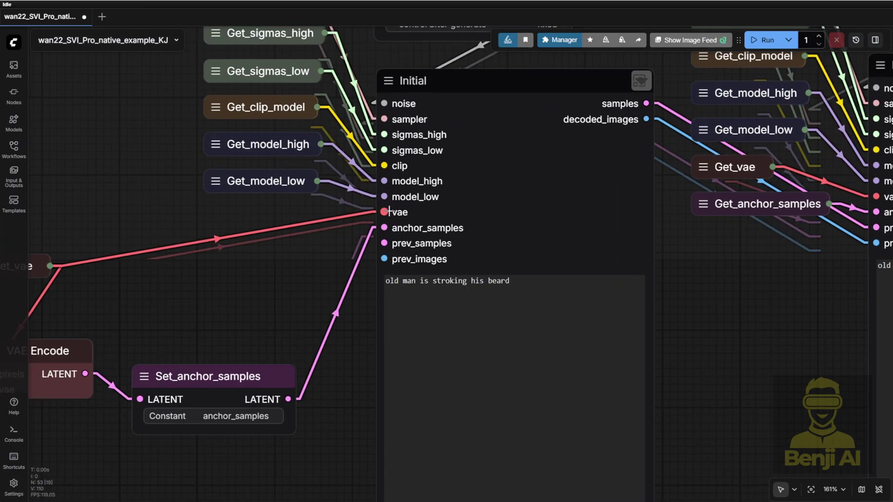
pyautogui.scroll(4, 384, 231)
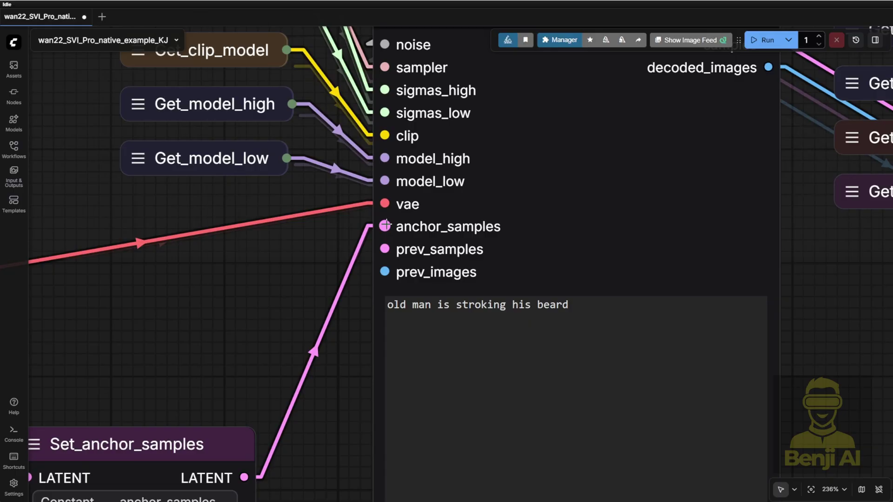
pyautogui.click(371, 250)
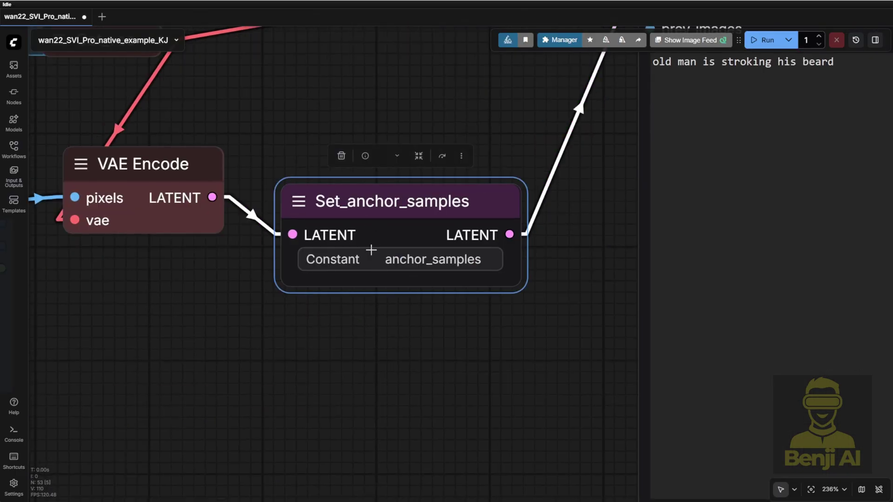
# - Examine the Load Image, Resize Image v2 and VAE Encode chain feeding Set_anchor_samples, and select Resize Image v2
pyautogui.scroll(-3, 214, 329)
pyautogui.moveTo(213, 329); pyautogui.dragTo(687, 303)
pyautogui.scroll(-2, 534, 315)
pyautogui.scroll(2, 688, 302)
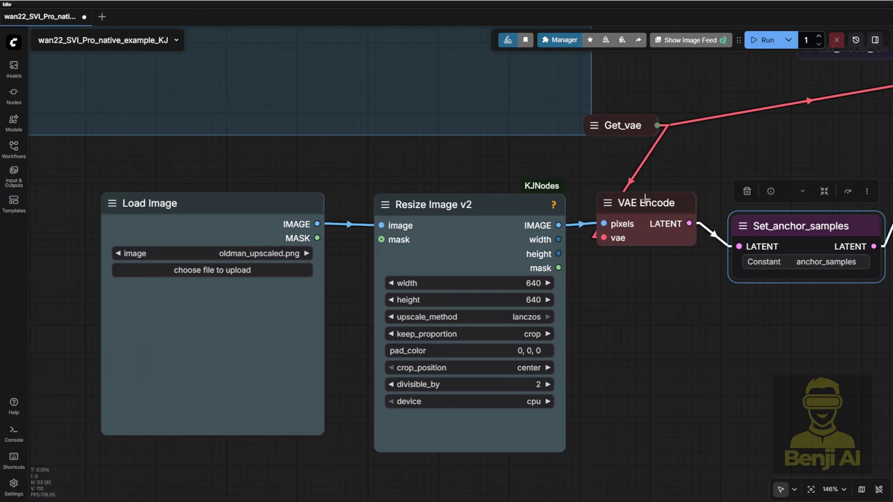
pyautogui.click(460, 212)
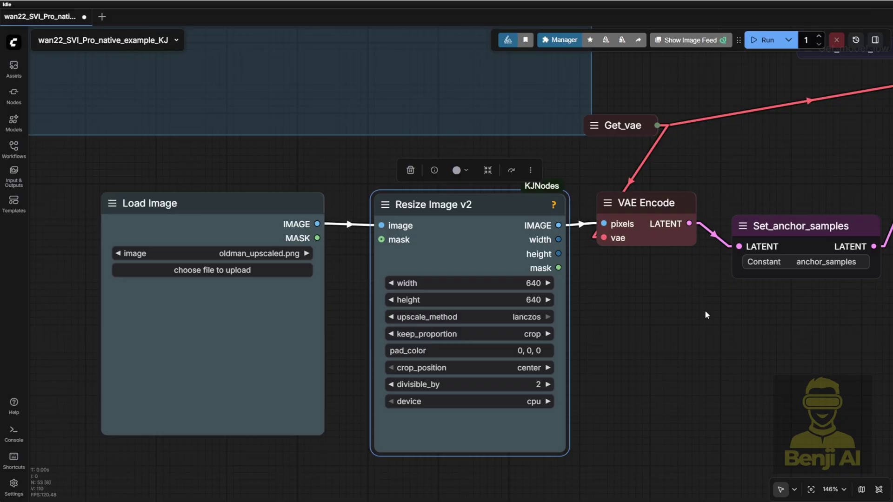
# - Trace the latent path from Resize Image v2 through VAE Encode and Set_anchor_samples into the Initial node's anchor_samples input
pyautogui.moveTo(696, 280); pyautogui.dragTo(405, 316)
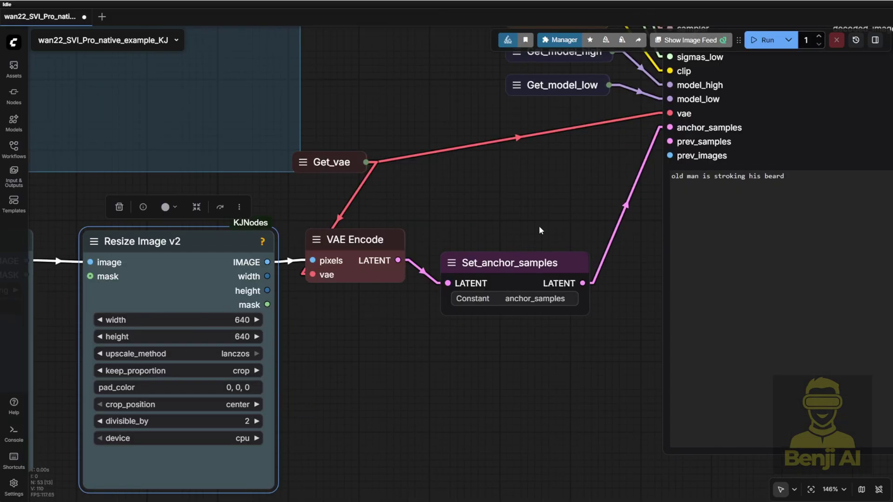
pyautogui.moveTo(543, 228); pyautogui.dragTo(292, 310)
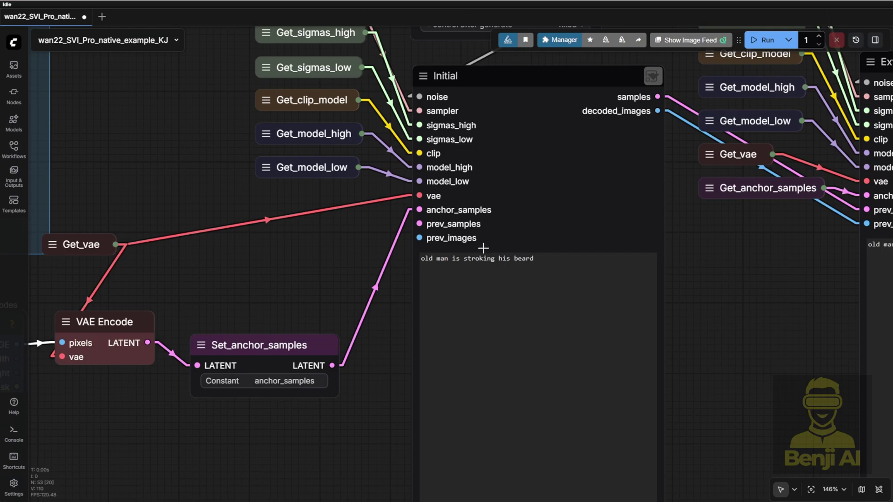
pyautogui.moveTo(289, 357); pyautogui.dragTo(293, 336)
pyautogui.click(307, 411)
pyautogui.moveTo(727, 268); pyautogui.dragTo(577, 256)
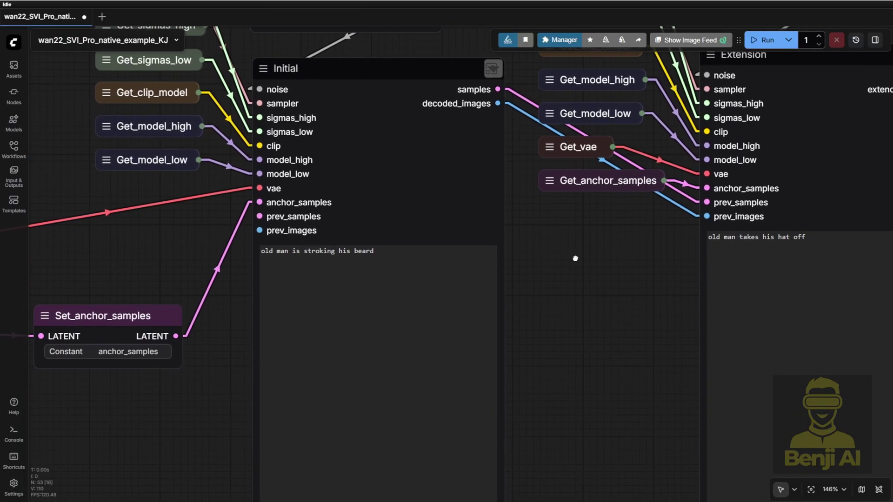
pyautogui.scroll(3, 407, 221)
pyautogui.scroll(-7, 528, 244)
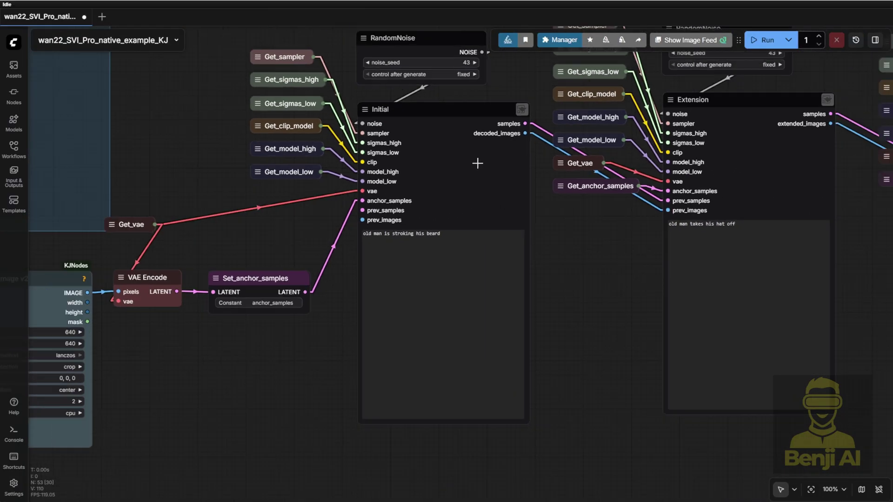
# - Follow the chain from the Initial node through both Extension nodes to Video Combine, selecting the last Extension node
pyautogui.click(444, 114)
pyautogui.moveTo(579, 297); pyautogui.dragTo(291, 366)
pyautogui.click(468, 181)
pyautogui.click(779, 171)
pyautogui.moveTo(599, 355); pyautogui.dragTo(428, 343)
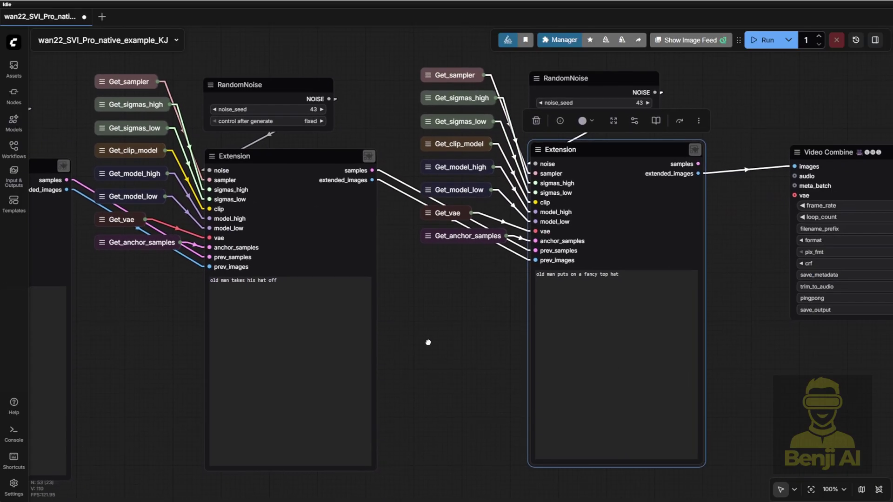
# - Examine how the Initial node's samples and decoded_images outputs feed prev_samples and prev_images on the first Extension node
pyautogui.scroll(4, 358, 277)
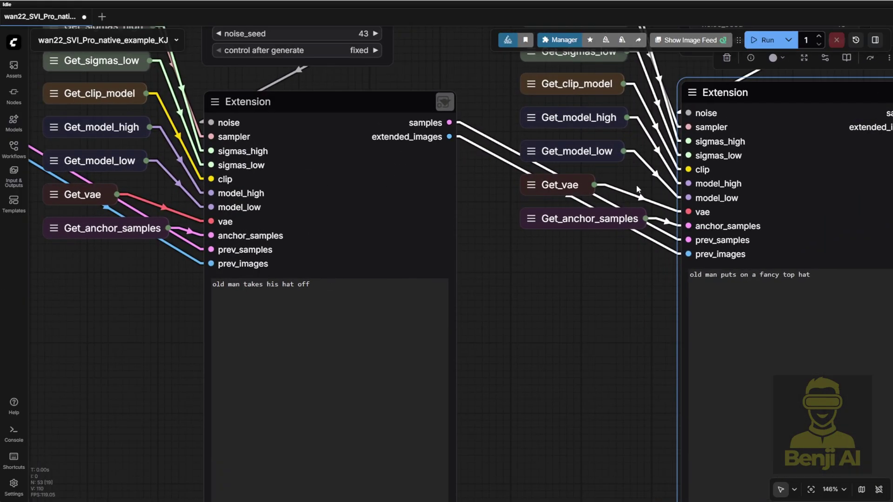
pyautogui.moveTo(132, 305); pyautogui.dragTo(395, 348)
pyautogui.scroll(3, 260, 182)
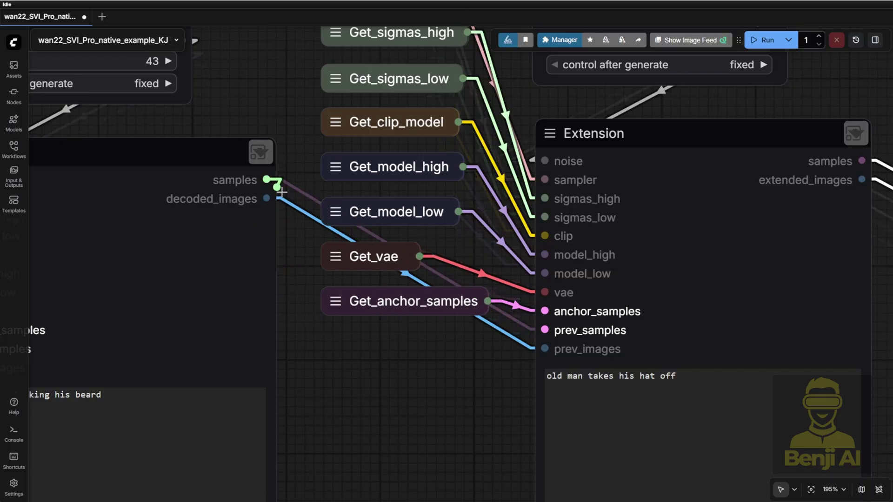
pyautogui.moveTo(474, 398); pyautogui.dragTo(302, 363)
pyautogui.scroll(4, 425, 300)
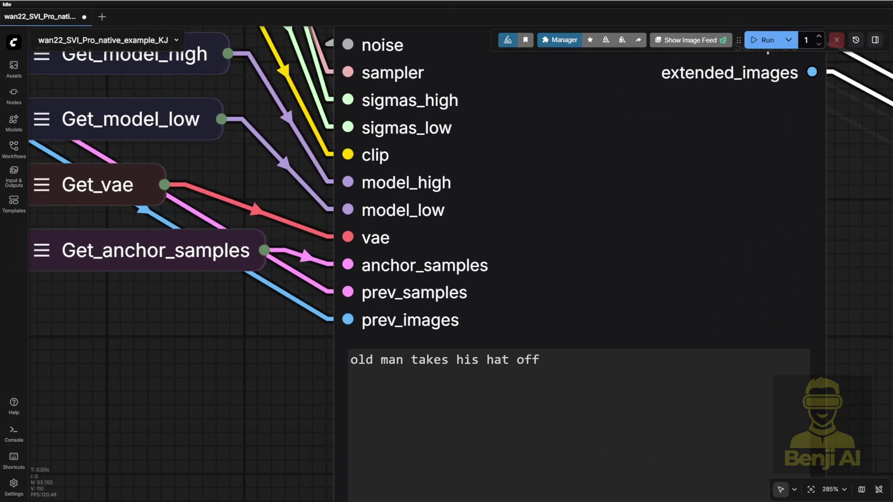
pyautogui.scroll(-5, 363, 340)
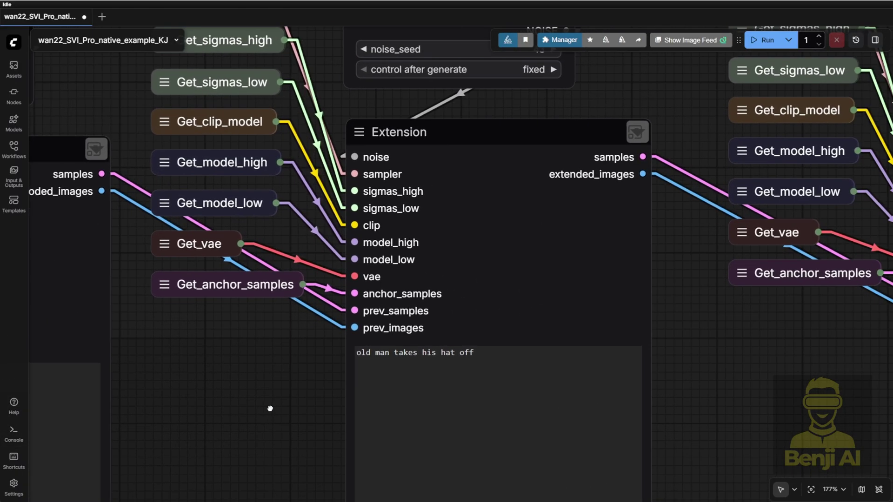
# - Open the first Extension node's subgraph, fit it to the view and inspect its anchor_samples, prev_samples and prev_images inputs
pyautogui.click(632, 131)
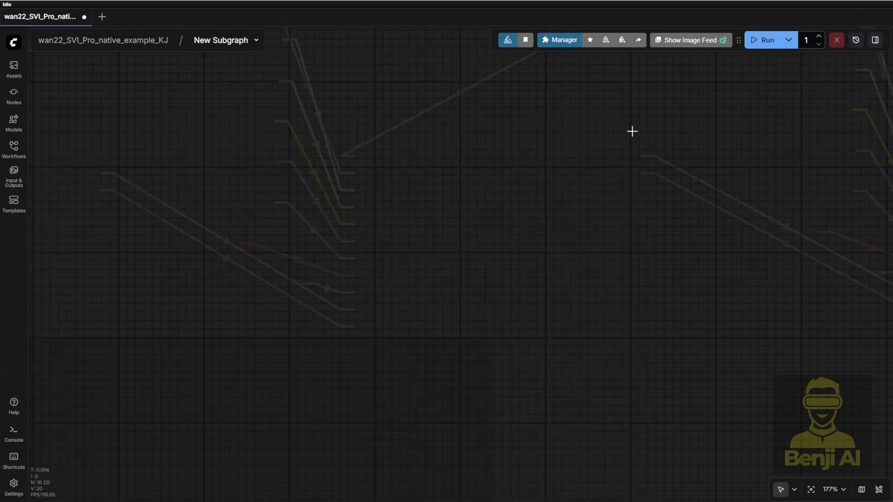
pyautogui.click(811, 490)
pyautogui.scroll(8, 115, 281)
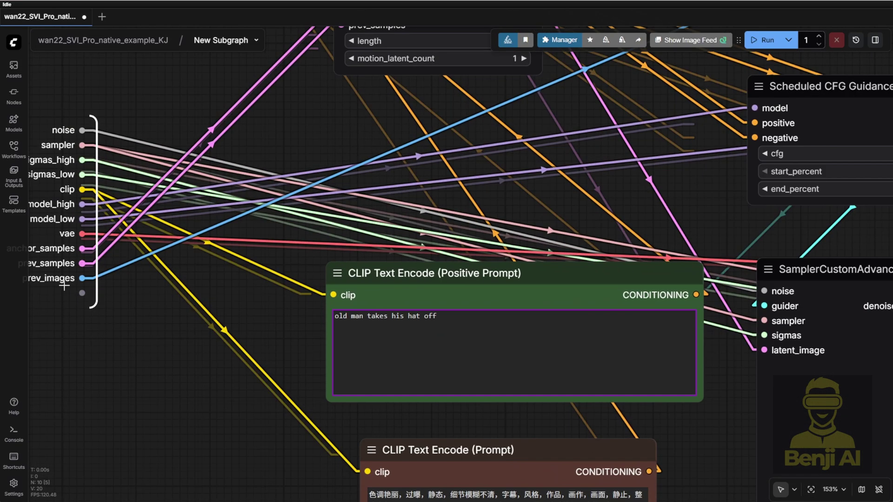
pyautogui.scroll(-5, 418, 283)
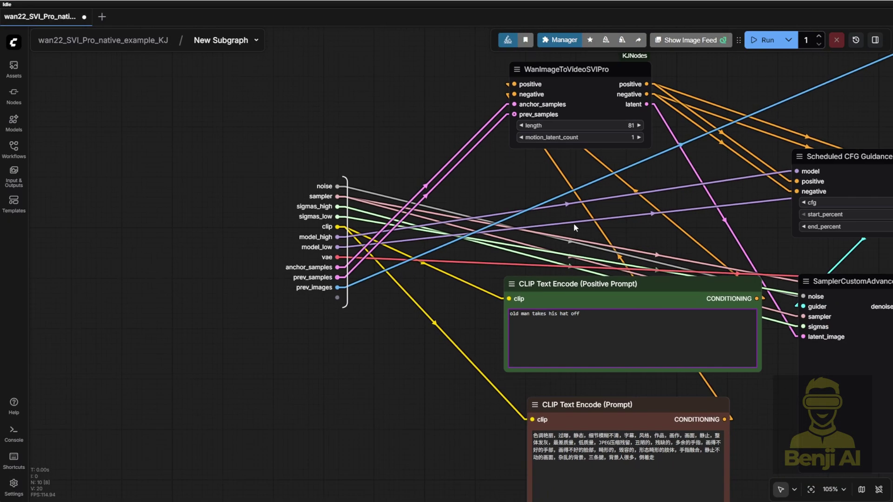
# - Move the Image Batch Extend With Overlap node so it sits above the VAE Decode node
pyautogui.moveTo(670, 191); pyautogui.dragTo(383, 277)
pyautogui.moveTo(675, 166); pyautogui.dragTo(302, 223)
pyautogui.click(449, 132)
pyautogui.moveTo(449, 132); pyautogui.dragTo(564, 168)
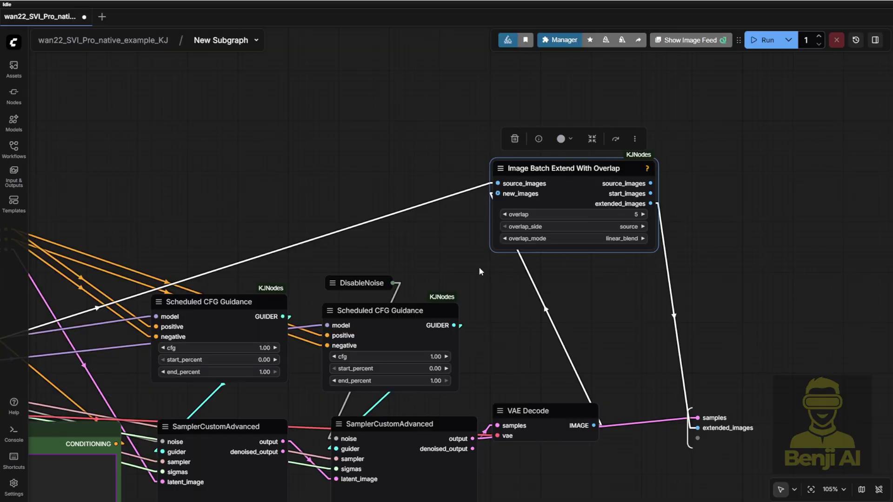
# - Trace prev_images into Image Batch Extend With Overlap and on to extended_images, and examine the node's overlap settings
pyautogui.moveTo(228, 201); pyautogui.dragTo(647, 104)
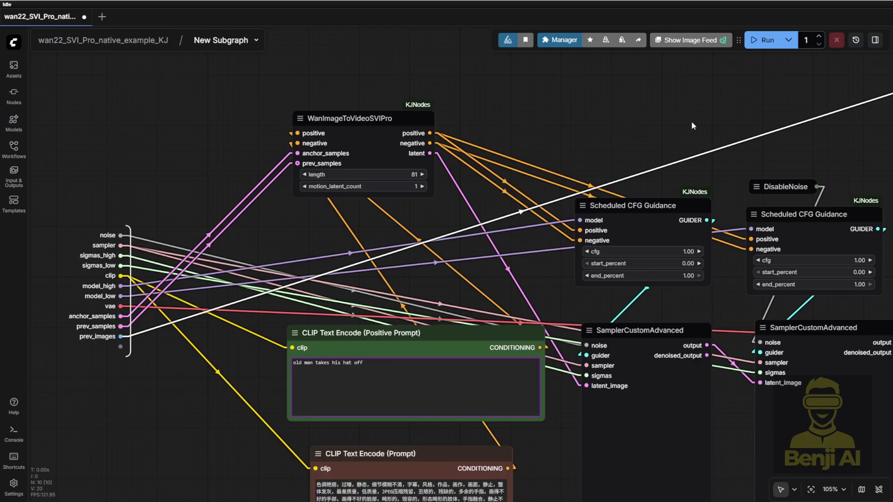
pyautogui.moveTo(692, 126); pyautogui.dragTo(205, 203)
pyautogui.scroll(3, 619, 201)
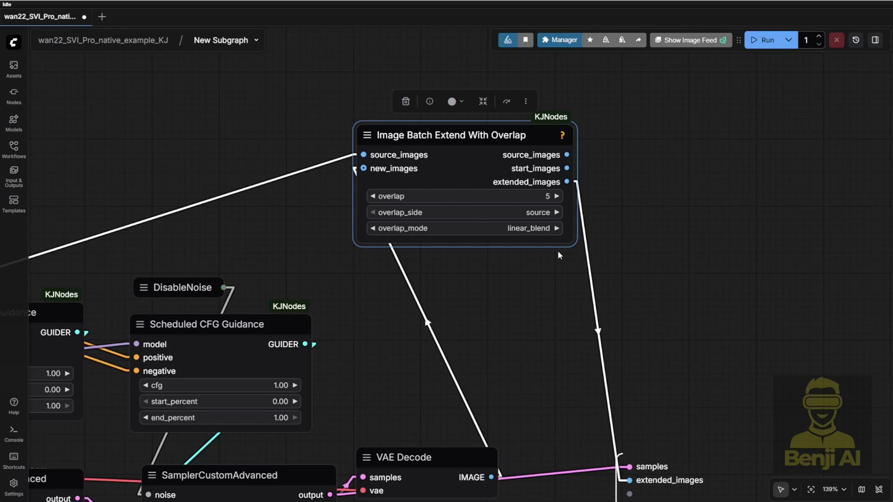
pyautogui.scroll(-2, 557, 298)
pyautogui.moveTo(554, 300); pyautogui.dragTo(740, 162)
pyautogui.scroll(-3, 449, 173)
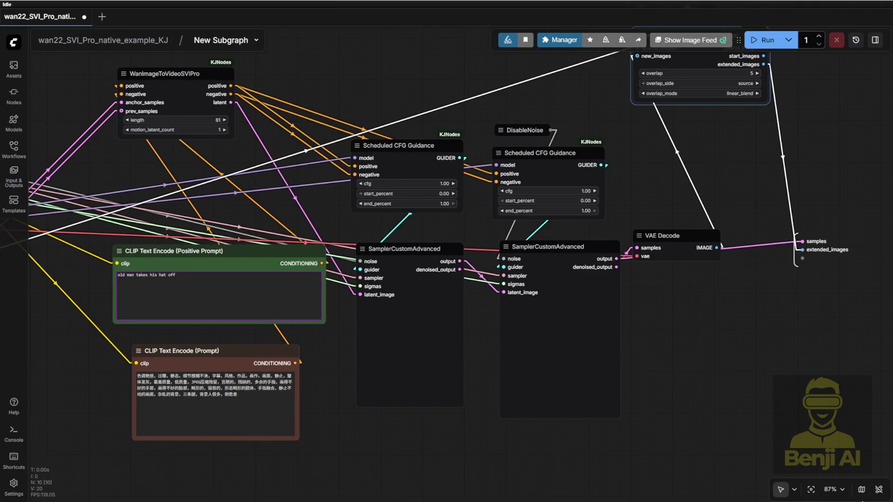
# - Return to the main graph and move the two low-noise LoraLoaderModelOnly nodes and Set_model_low farther from their Diffusion Model Loader
pyautogui.click(88, 40)
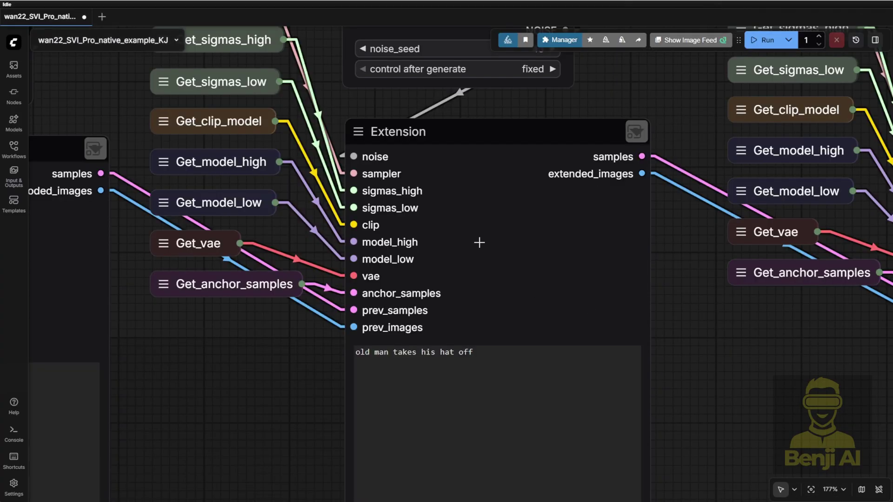
pyautogui.scroll(-6, 479, 242)
pyautogui.moveTo(159, 105); pyautogui.dragTo(720, 64)
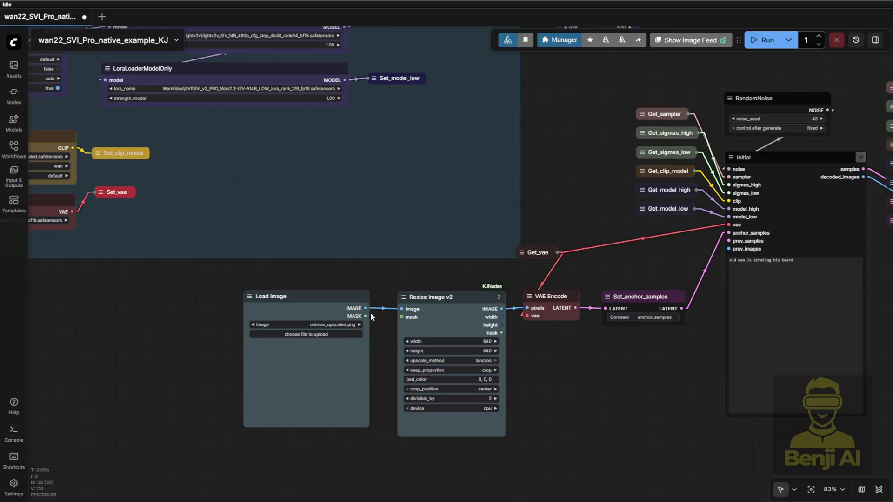
pyautogui.scroll(-4, 371, 312)
pyautogui.moveTo(308, 224); pyautogui.dragTo(421, 366)
pyautogui.scroll(8, 287, 247)
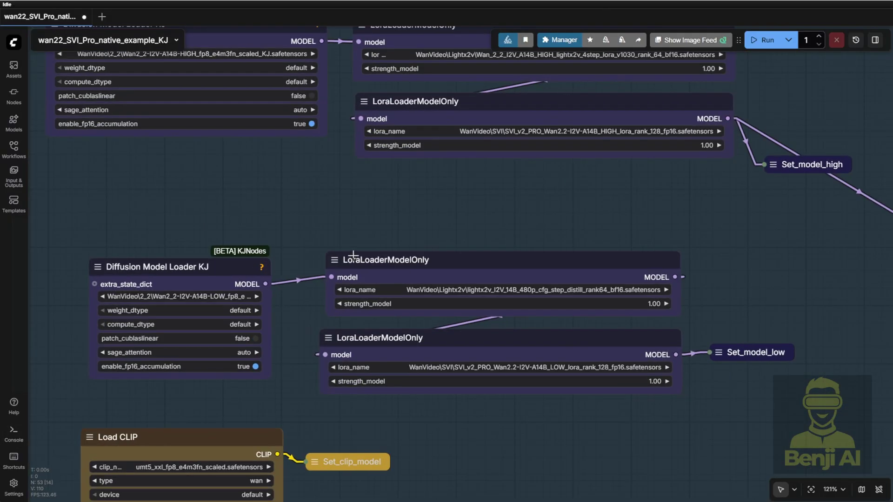
pyautogui.moveTo(370, 240); pyautogui.dragTo(732, 395)
pyautogui.moveTo(569, 265); pyautogui.dragTo(680, 265)
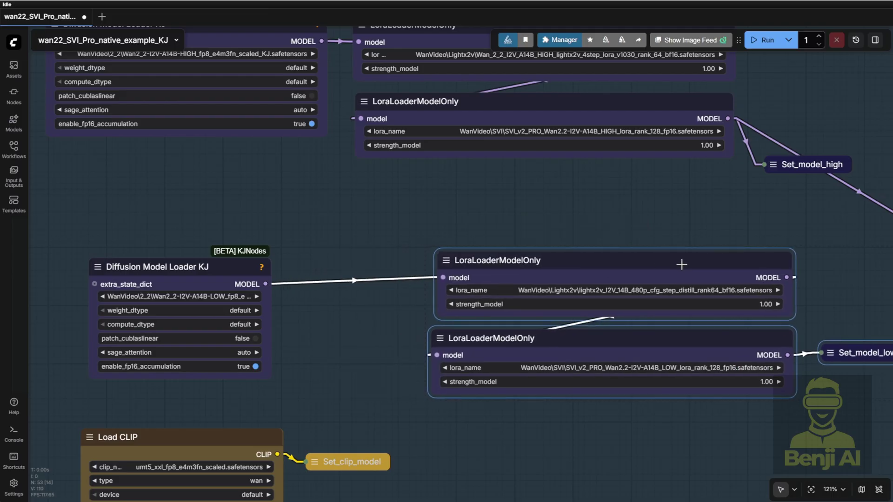
pyautogui.click(307, 236)
# - Set the high-noise Diffusion Model Loader KJ's model to wan2_2\wan2.2_i2v_high_noise_14B_fp16.safetensors
pyautogui.scroll(-4, 350, 248)
pyautogui.scroll(2, 253, 243)
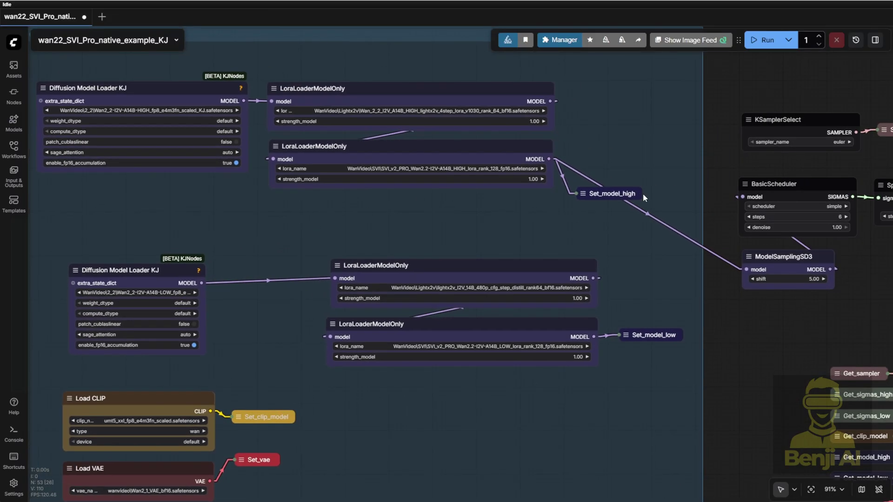
pyautogui.moveTo(643, 200); pyautogui.dragTo(761, 237)
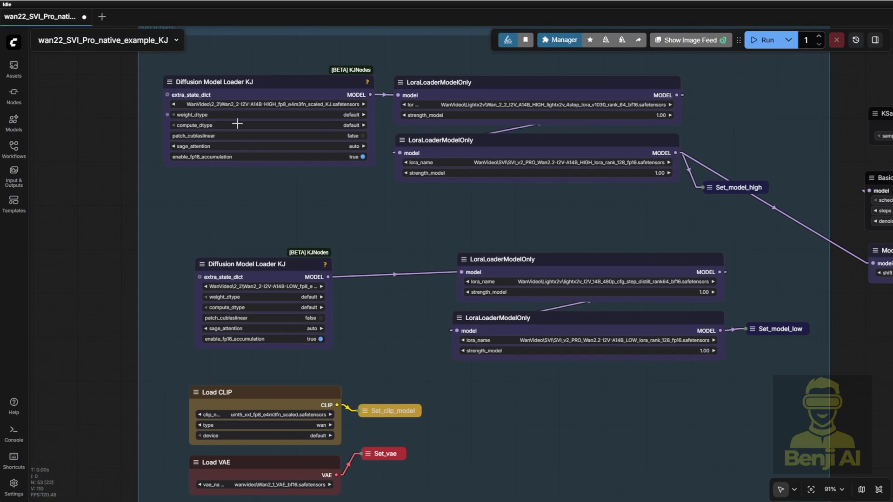
pyautogui.scroll(7, 261, 102)
pyautogui.click(330, 105)
pyautogui.write('wan2')
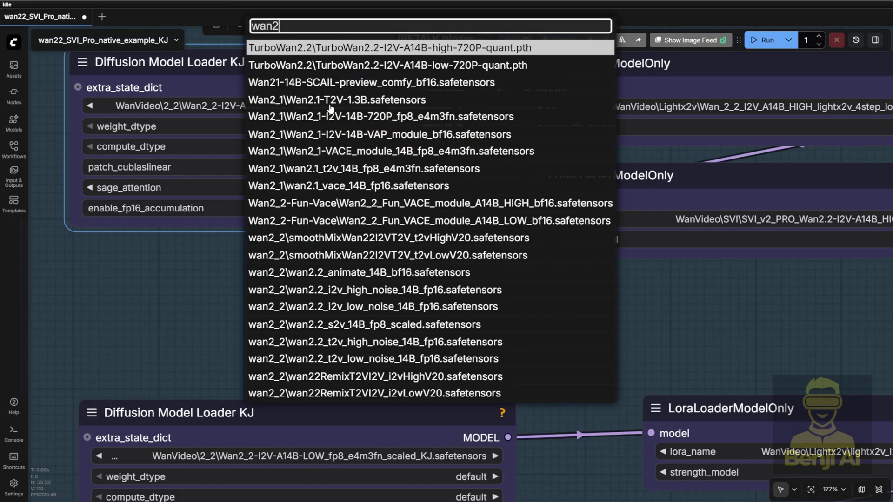
pyautogui.click(392, 294)
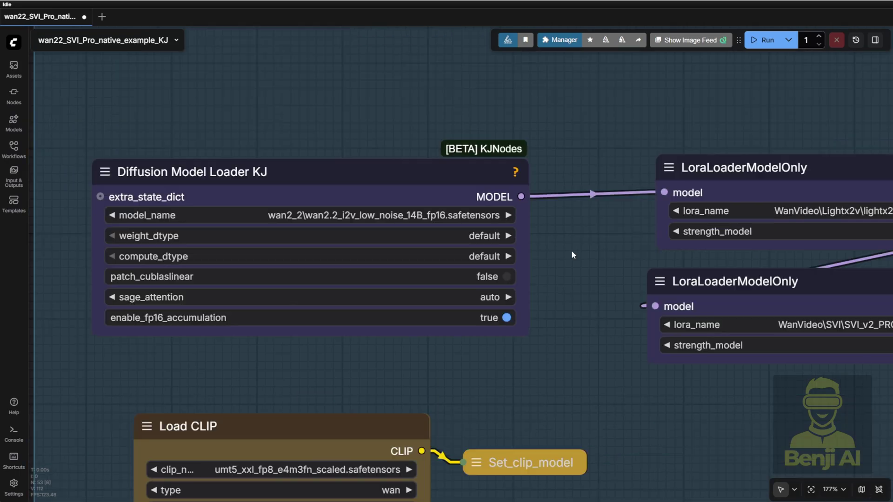
# - Turn off enable_fp16_accumulation on both the low-noise and high-noise Diffusion Model Loader KJ nodes
pyautogui.scroll(-1, 572, 251)
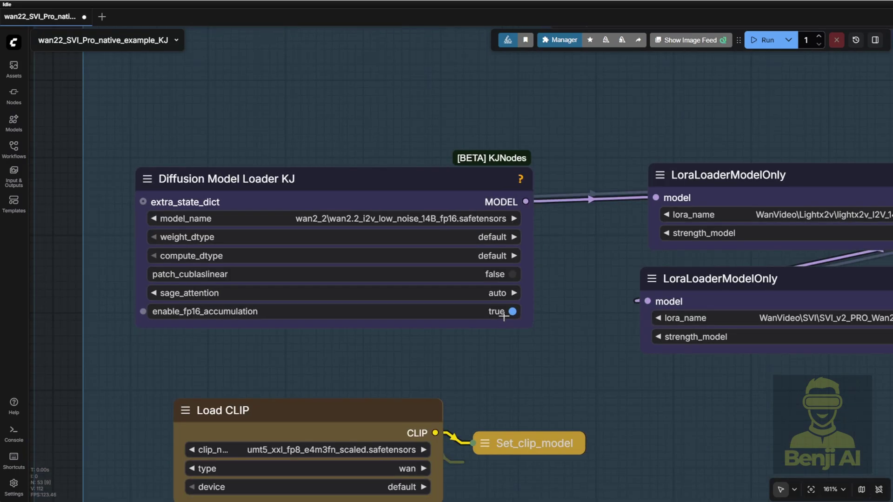
pyautogui.click(503, 310)
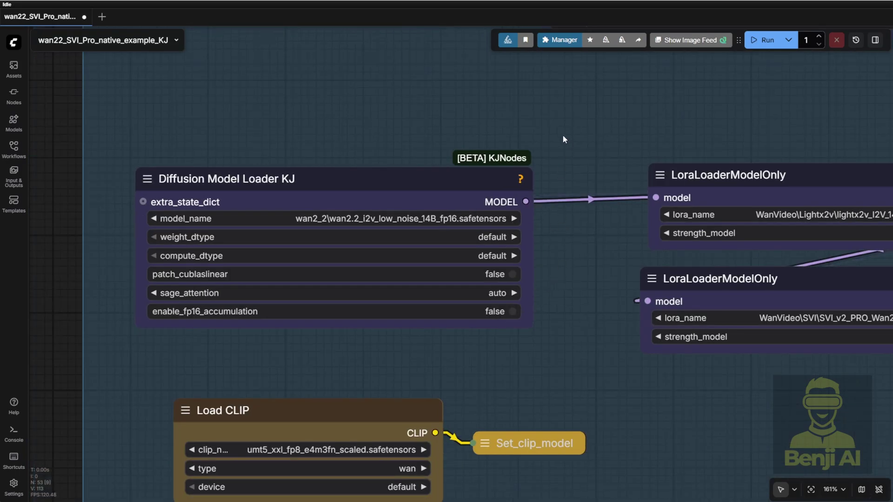
pyautogui.moveTo(563, 139); pyautogui.dragTo(436, 419)
pyautogui.click(431, 386)
pyautogui.scroll(3, 271, 417)
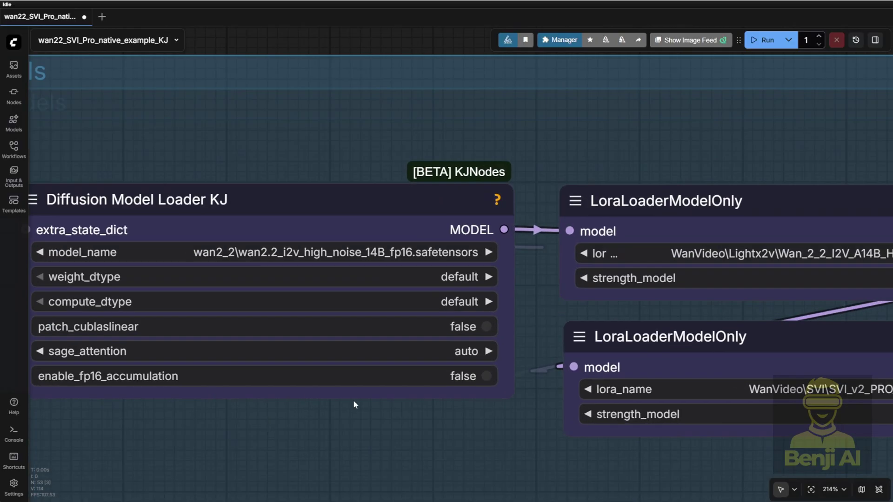
# - Inspect the two high-noise LoraLoaderModelOnly nodes and search the Lightx2v loader's LoRA list for "i2v"
pyautogui.moveTo(451, 403); pyautogui.dragTo(88, 323)
pyautogui.click(673, 250)
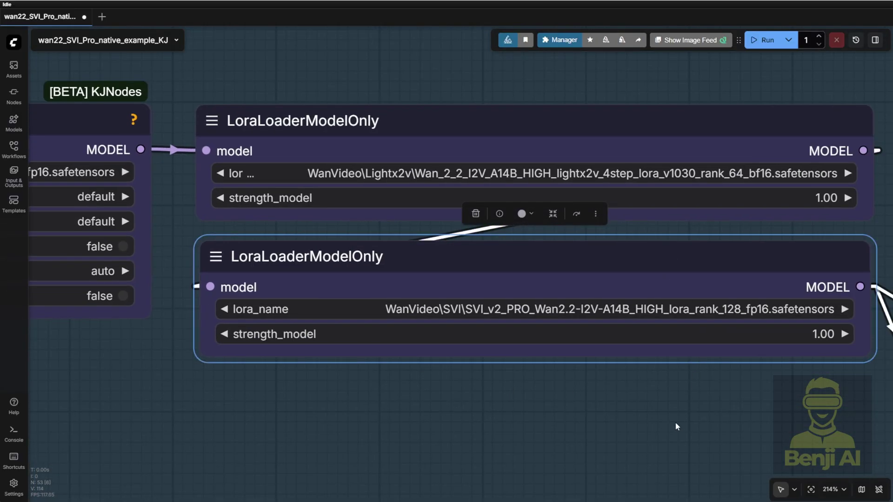
pyautogui.hscroll(4, 481, 436)
pyautogui.moveTo(481, 437); pyautogui.dragTo(578, 433)
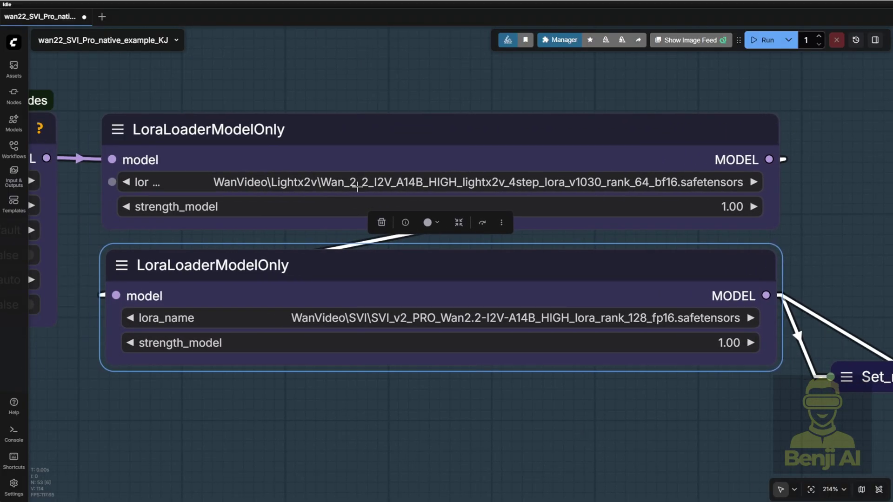
pyautogui.click(366, 142)
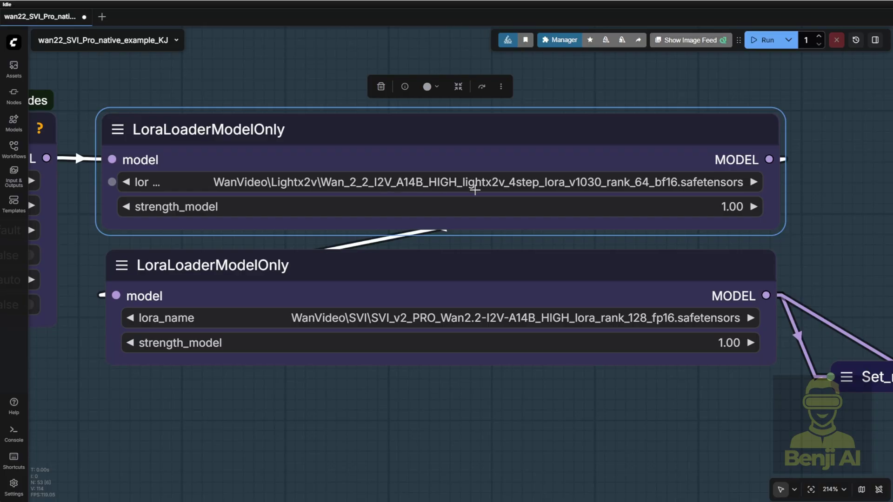
pyautogui.click(403, 186)
pyautogui.write('i2v')
pyautogui.press('Escape')
# - Set the Load CLIP node's text encoder to umt5_xxl_fp16.safetensors
pyautogui.scroll(-10, 603, 207)
pyautogui.scroll(6, 288, 258)
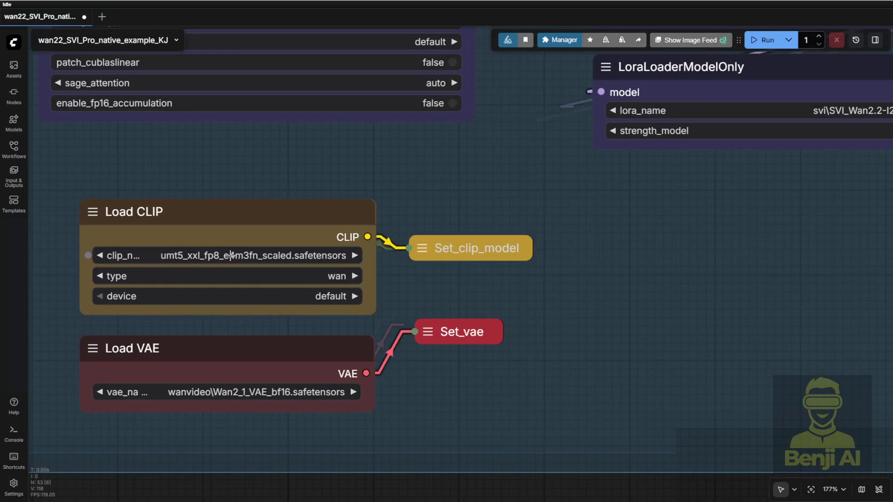
pyautogui.click(250, 256)
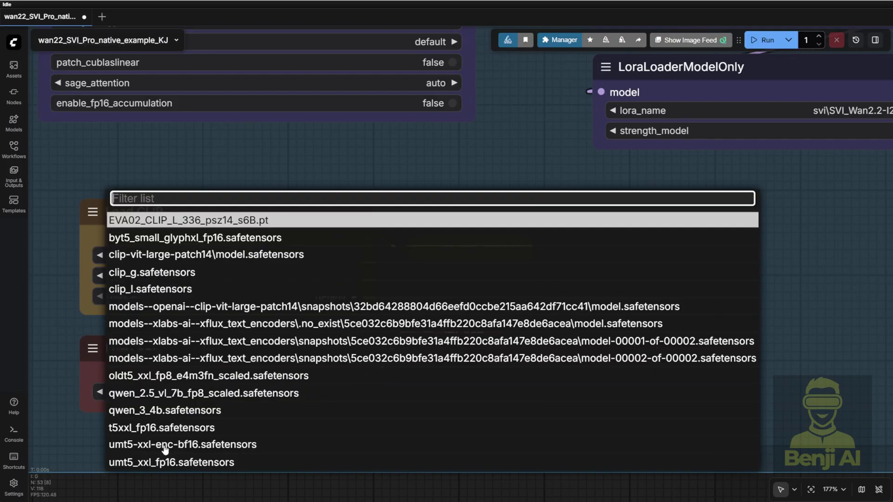
pyautogui.click(176, 464)
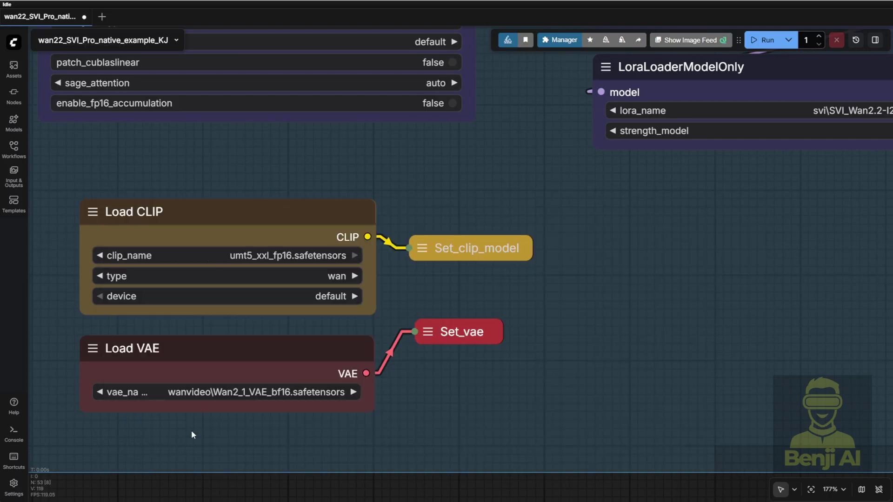
# - Set the Load VAE node's model to wan_2.1_vae.safetensors
pyautogui.click(284, 395)
pyautogui.write('wa')
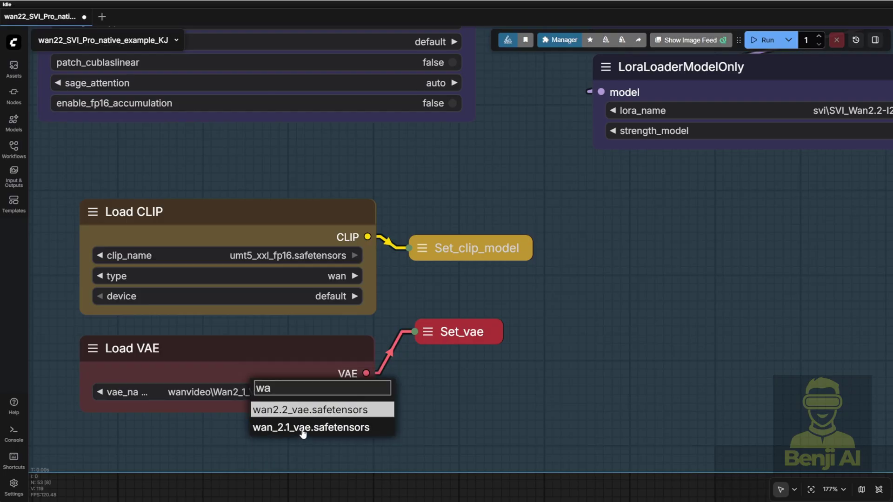
pyautogui.click(300, 427)
pyautogui.scroll(-4, 375, 434)
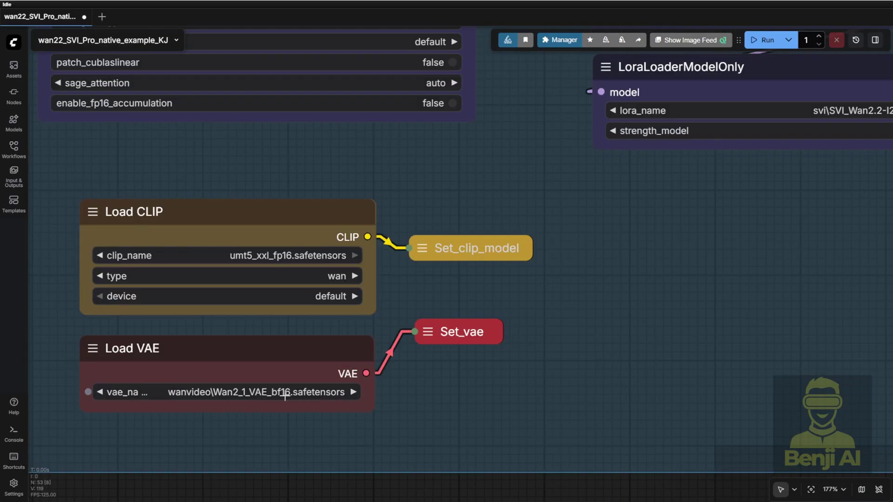
# - Filter the Load VAE node's file list by "wa" and choose wan_2.1_vae.safetensors
pyautogui.click(286, 393)
pyautogui.write('wa')
pyautogui.click(302, 429)
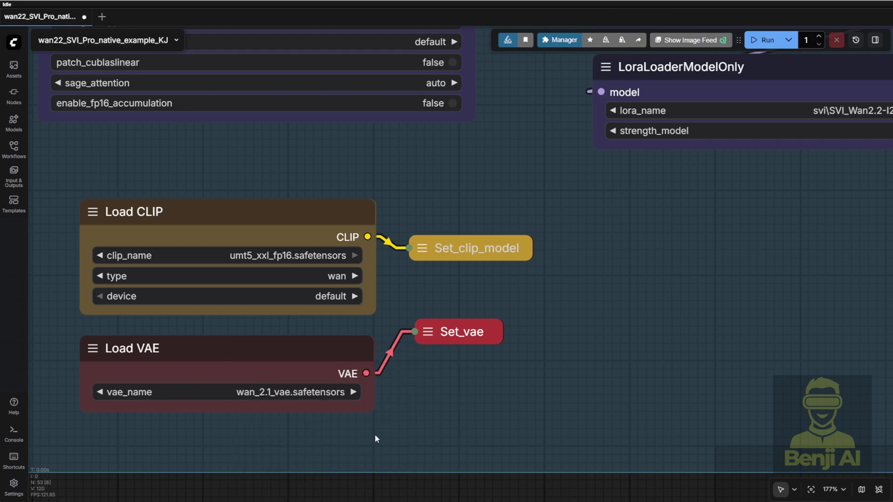
# - Examine the Load Image, Resize Image v2 and VAE Encode nodes and how they feed the Initial and Extension nodes
pyautogui.scroll(-4, 375, 434)
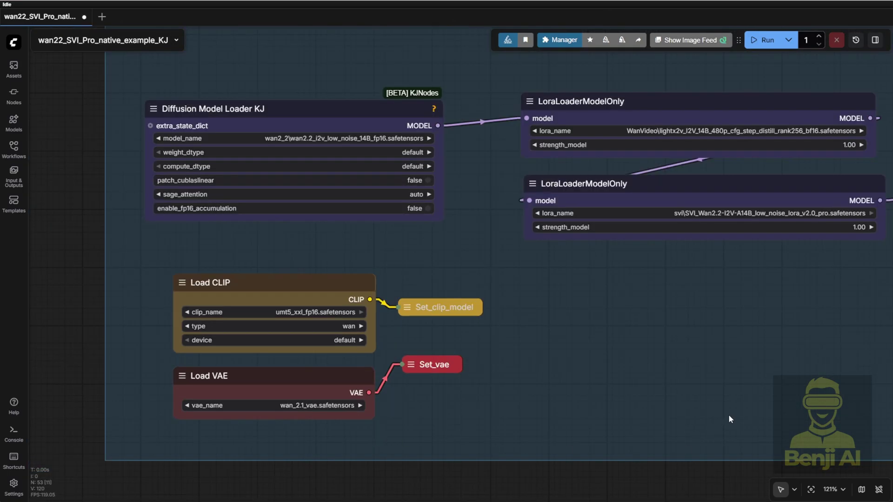
pyautogui.moveTo(730, 414); pyautogui.dragTo(310, 138)
pyautogui.scroll(-4, 391, 217)
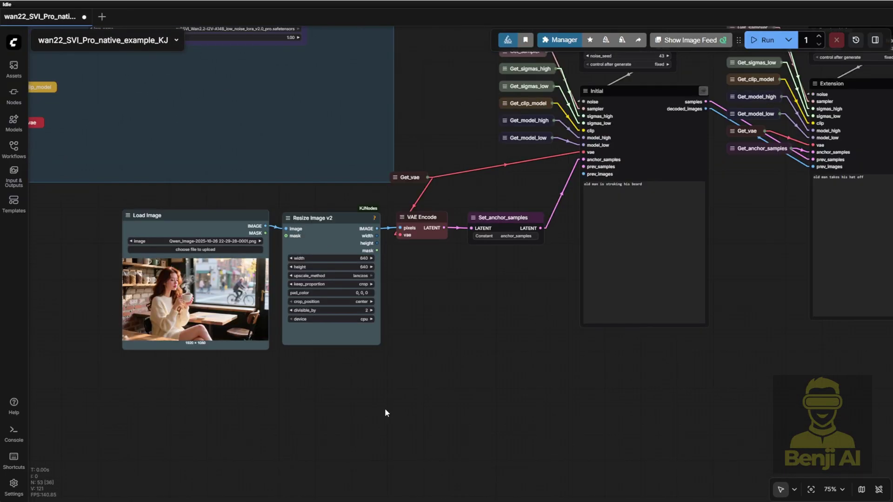
pyautogui.scroll(6, 125, 373)
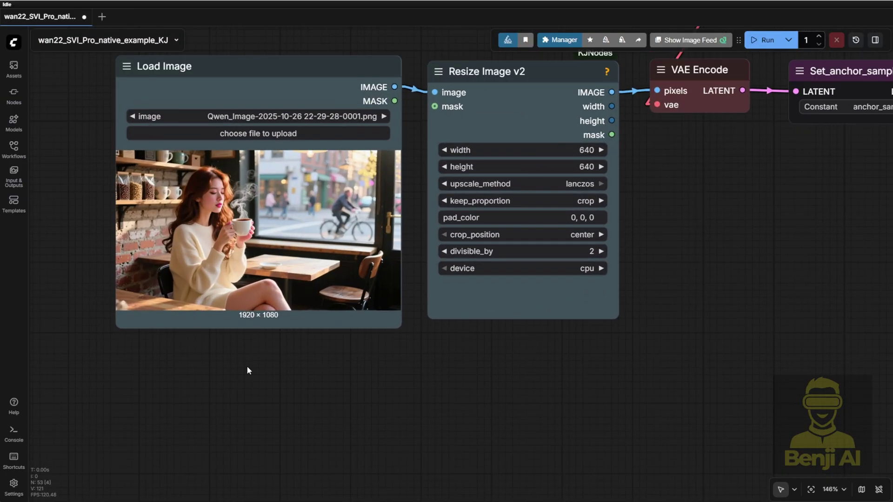
pyautogui.scroll(-4, 251, 367)
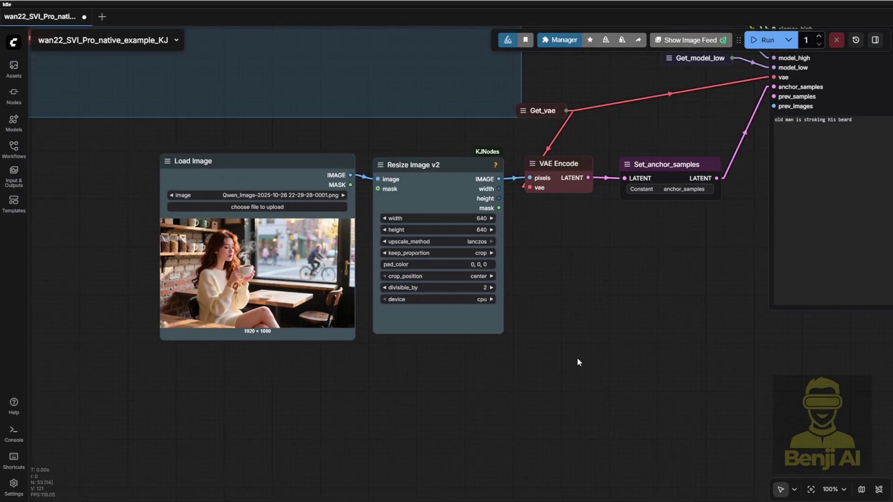
pyautogui.scroll(-2, 579, 362)
pyautogui.moveTo(634, 353); pyautogui.dragTo(385, 433)
pyautogui.scroll(-2, 387, 432)
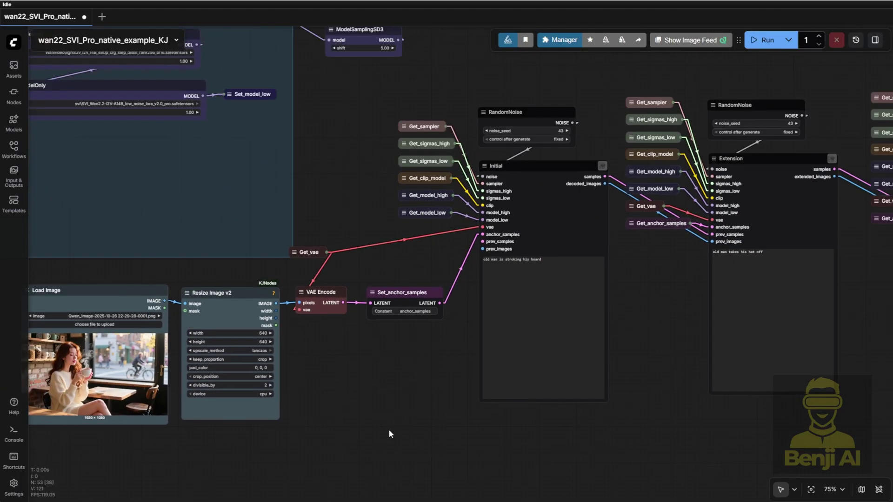
pyautogui.scroll(-1, 628, 443)
pyautogui.moveTo(628, 443); pyautogui.dragTo(332, 468)
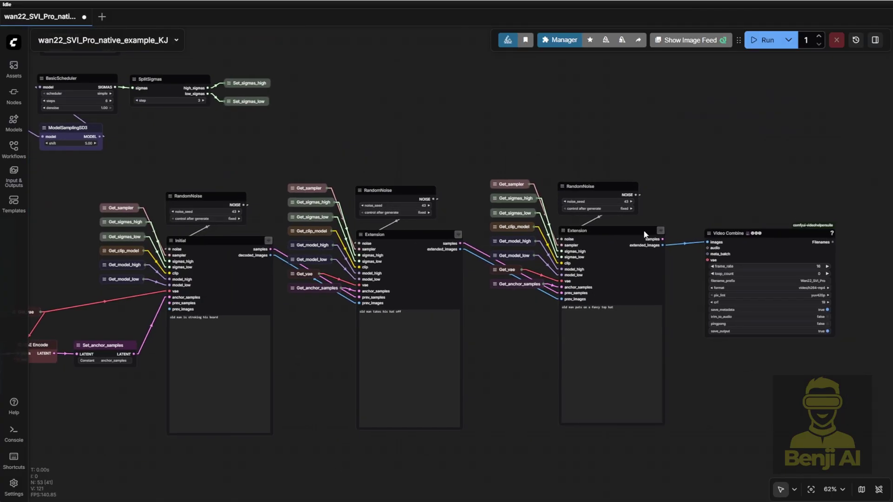
# - Disconnect Video Combine from the last Extension node and move it far to the right, leaving room for more segments
pyautogui.moveTo(705, 219); pyautogui.dragTo(261, 116)
pyautogui.moveTo(276, 196); pyautogui.dragTo(243, 135)
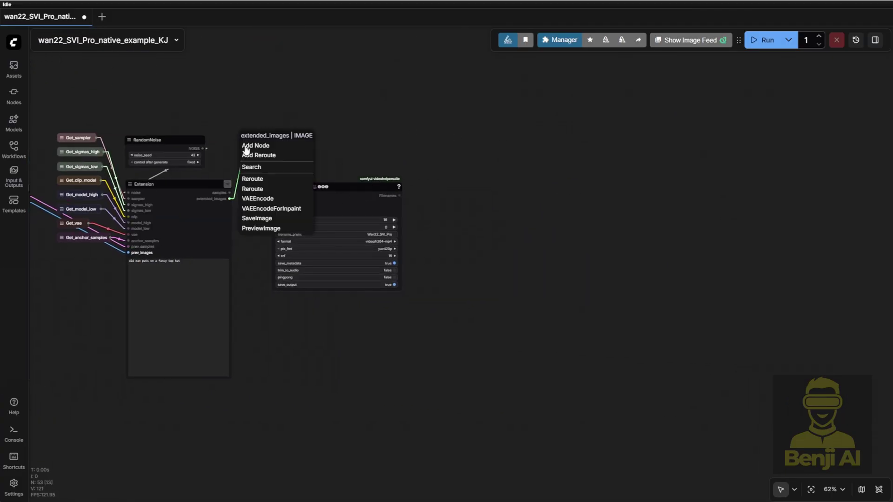
pyautogui.click(330, 187)
pyautogui.scroll(-10, 345, 189)
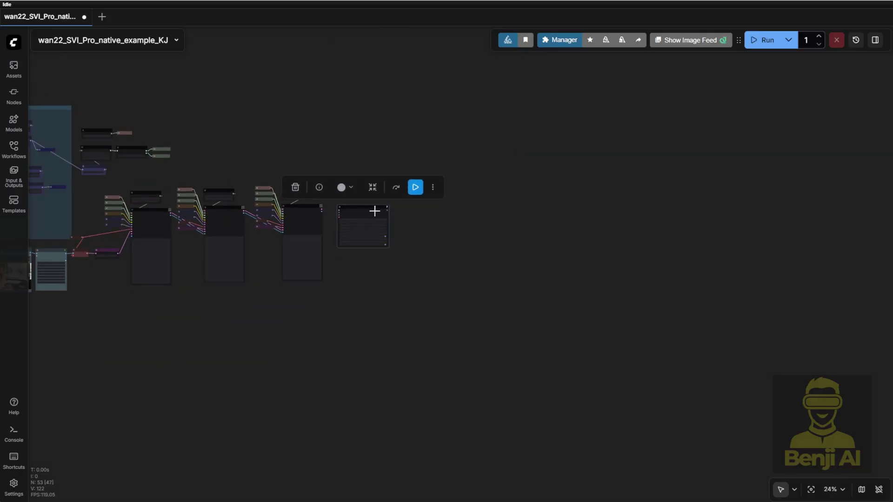
pyautogui.moveTo(373, 210); pyautogui.dragTo(666, 213)
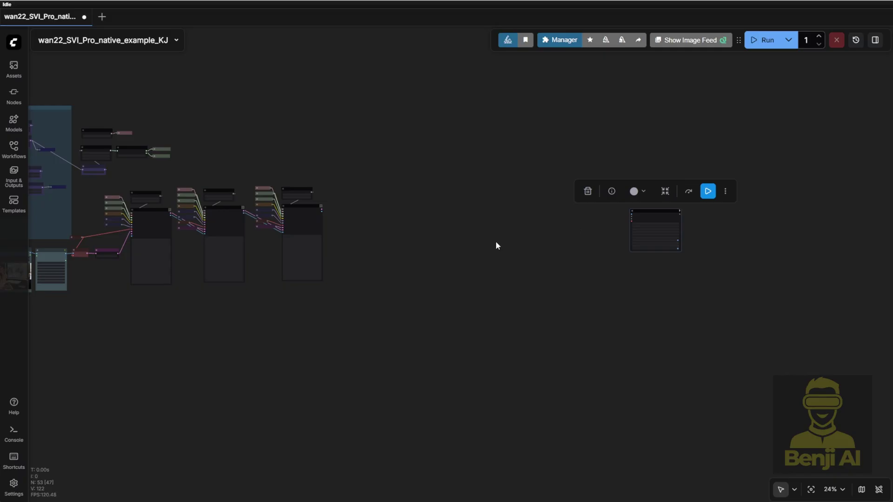
# - Copy the two Extension node groups with their inputs and paste two copies in the space before Video Combine
pyautogui.moveTo(359, 289); pyautogui.dragTo(183, 176)
pyautogui.hotkey('ctrl', 'v')
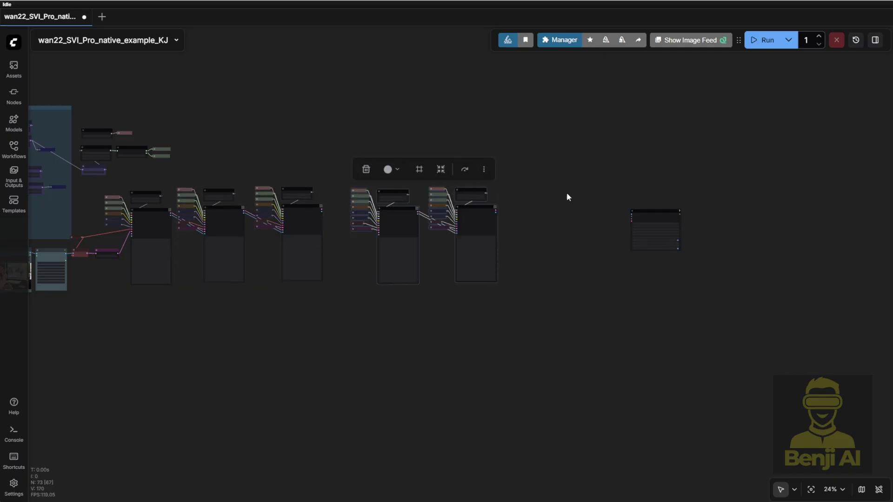
pyautogui.moveTo(614, 197); pyautogui.dragTo(557, 208)
pyautogui.hotkey('ctrl', 'v')
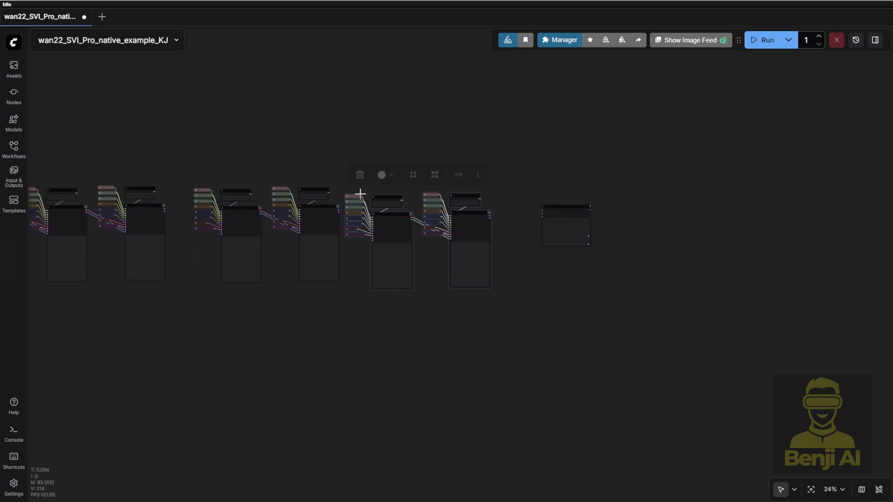
# - Add a third copy of the two Extension groups after the second pasted pair
pyautogui.click(508, 174)
pyautogui.moveTo(385, 180); pyautogui.dragTo(435, 282)
pyautogui.click(345, 134)
pyautogui.moveTo(354, 182); pyautogui.dragTo(472, 300)
pyautogui.hscroll(-5, 506, 294)
pyautogui.hotkey('ctrl', 'v')
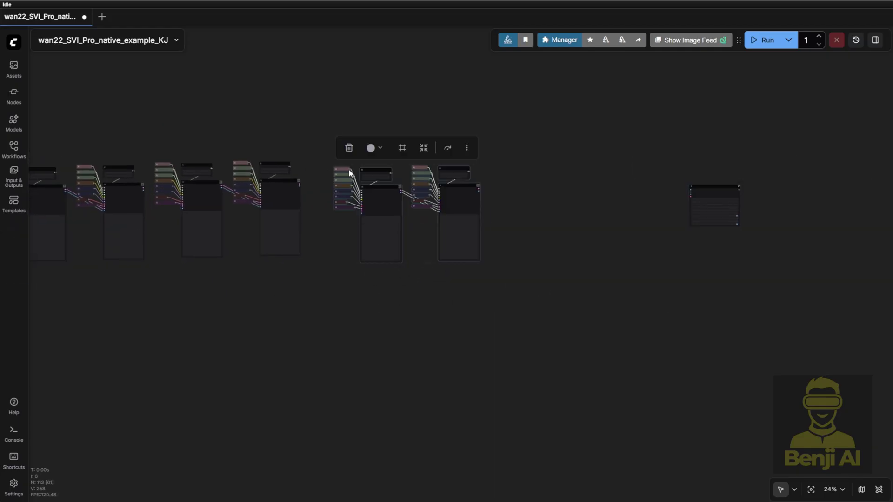
# - Line up the third pasted pair with the chain, and duplicate a single Extension group after it
pyautogui.moveTo(349, 172); pyautogui.dragTo(322, 165)
pyautogui.moveTo(469, 154); pyautogui.dragTo(389, 233)
pyautogui.hotkey('ctrl', 'c')
pyautogui.hotkey('ctrl', 'v')
pyautogui.moveTo(702, 188); pyautogui.dragTo(558, 175)
# - Link the original last Extension's extended_images and samples outputs to prev_images and prev_samples of the first pasted Extension
pyautogui.scroll(8, 542, 182)
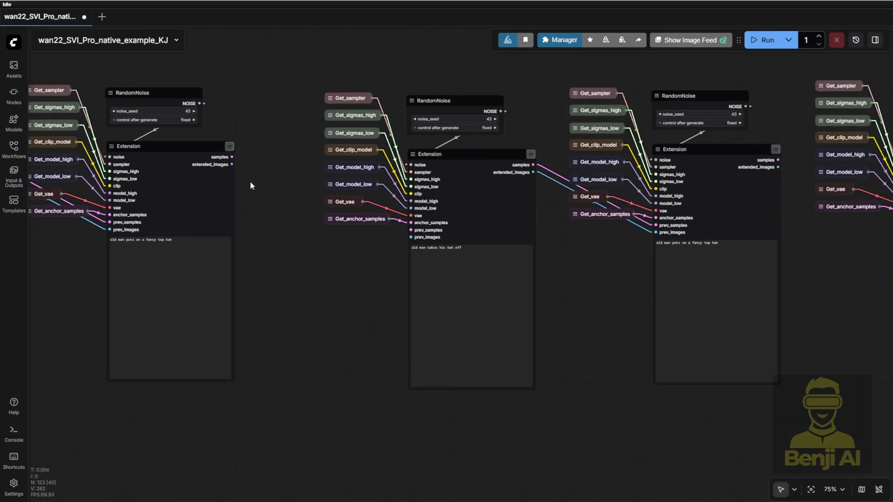
pyautogui.moveTo(232, 164); pyautogui.dragTo(409, 240)
pyautogui.moveTo(231, 156); pyautogui.dragTo(411, 230)
# - Chain the remaining pasted Extension nodes through prev_samples and prev_images, and feed the last one's extended_images into Video Combine
pyautogui.moveTo(563, 221); pyautogui.dragTo(286, 197)
pyautogui.scroll(4, 286, 197)
pyautogui.moveTo(698, 264); pyautogui.dragTo(186, 318)
pyautogui.moveTo(82, 162); pyautogui.dragTo(266, 248)
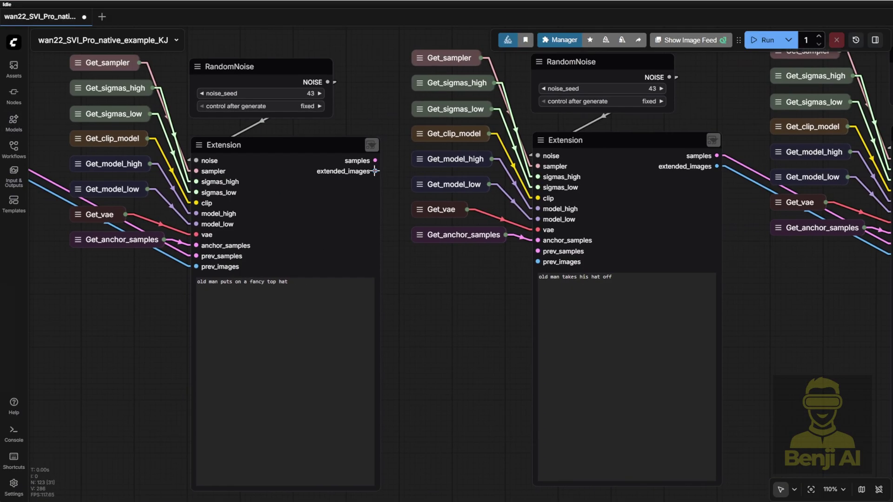
pyautogui.moveTo(375, 171); pyautogui.dragTo(538, 262)
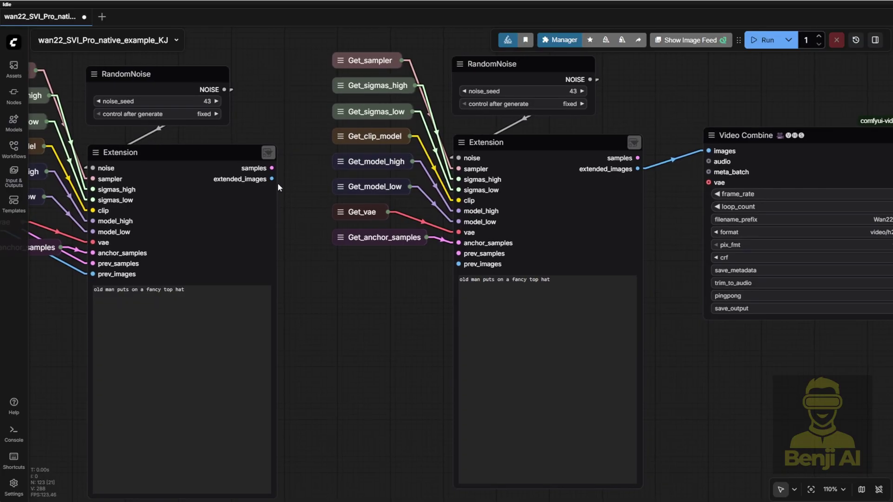
pyautogui.moveTo(272, 168); pyautogui.dragTo(459, 254)
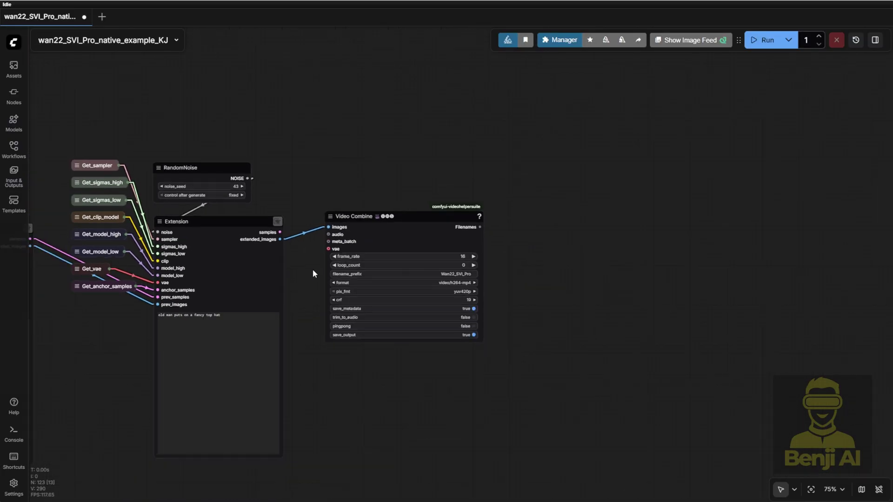
pyautogui.scroll(-3, 311, 282)
pyautogui.moveTo(246, 361); pyautogui.dragTo(886, 254)
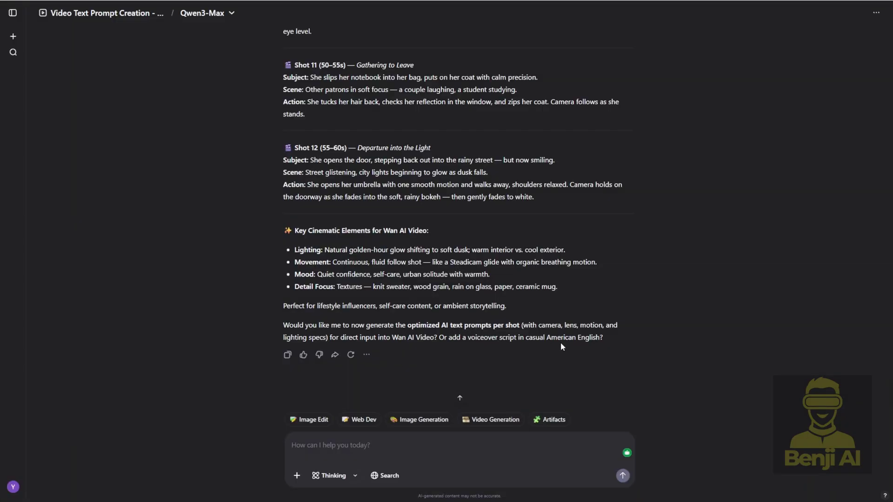
# - In the Qwen3-Max chat, review the 60-second shot list and the earlier 30-second request with its shot prompts
pyautogui.moveTo(561, 342); pyautogui.dragTo(318, 274)
pyautogui.click(335, 248)
pyautogui.moveTo(595, 339); pyautogui.dragTo(410, 299)
pyautogui.click(462, 202)
pyautogui.scroll(20, 460, 200)
pyautogui.scroll(1, 461, 191)
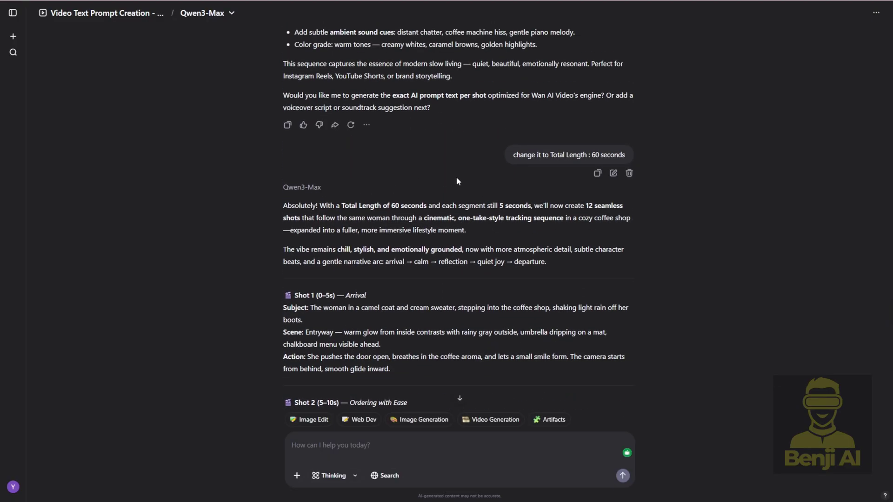
pyautogui.scroll(20, 490, 159)
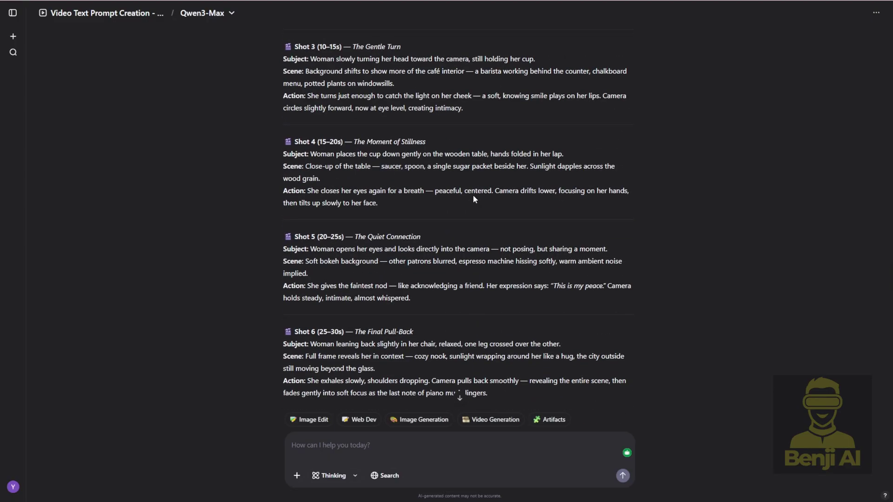
pyautogui.scroll(1, 571, 175)
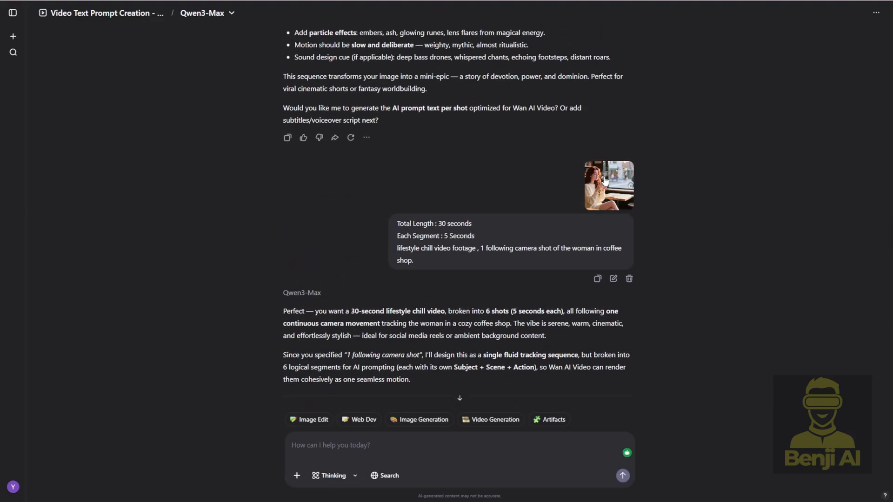
# - View the coffee shop image attached to the 30-second request and read through its generated shot prompts
pyautogui.click(603, 176)
pyautogui.click(831, 136)
pyautogui.scroll(-6, 445, 297)
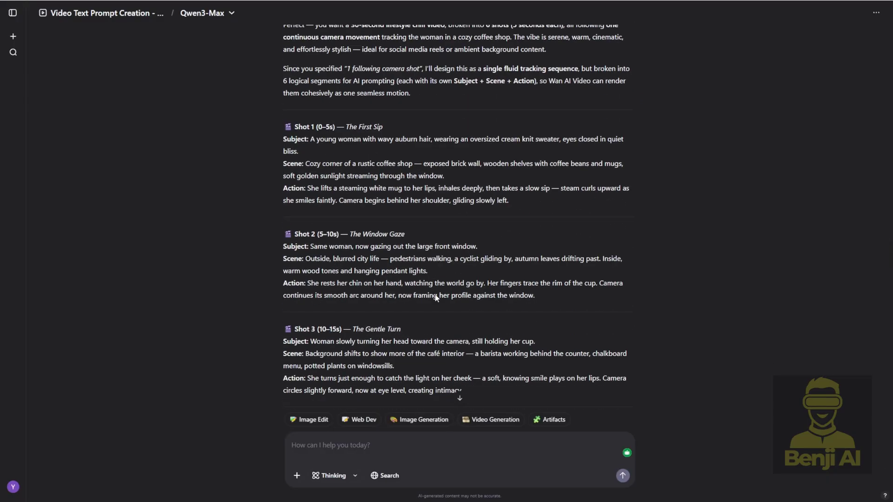
pyautogui.scroll(-20, 434, 294)
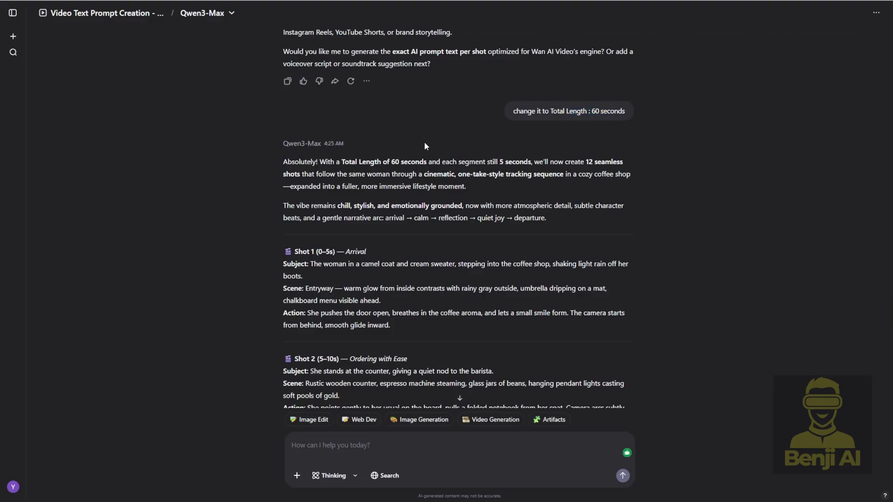
# - Read through the 60-second shot list and highlight the Subject, Scene and Action text of Shot 12
pyautogui.scroll(-3, 302, 129)
pyautogui.scroll(-15, 285, 121)
pyautogui.scroll(-5, 320, 283)
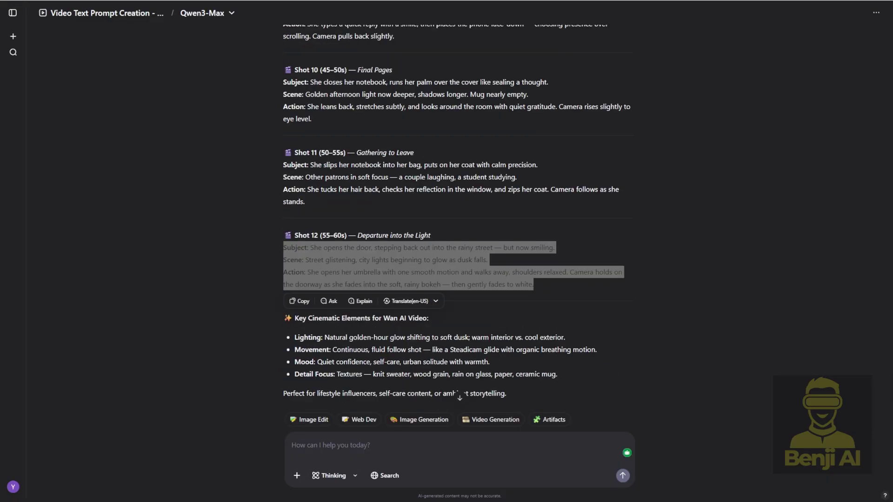
pyautogui.click(311, 248)
pyautogui.moveTo(284, 247); pyautogui.dragTo(487, 260)
pyautogui.click(548, 282)
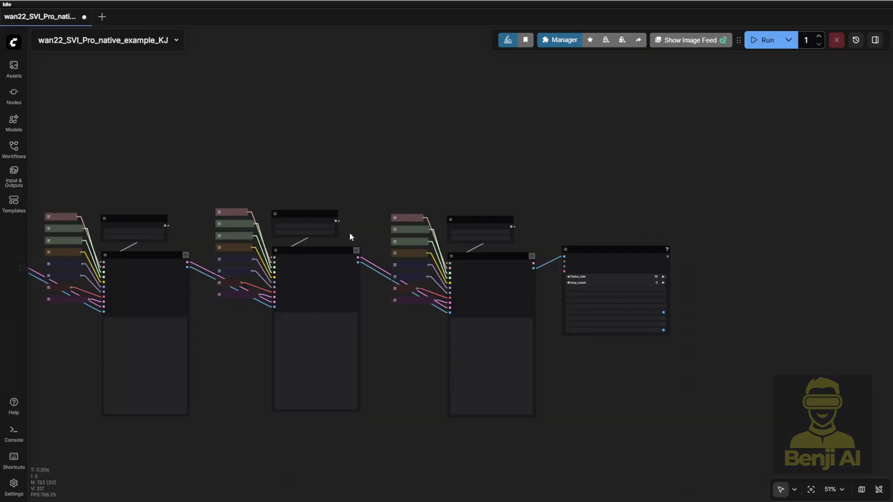
# - Switch to the ComfyUI workflow and examine the shot prompts along the chain from the last Extension to the Initial node
pyautogui.scroll(5, 635, 395)
pyautogui.scroll(-5, 440, 340)
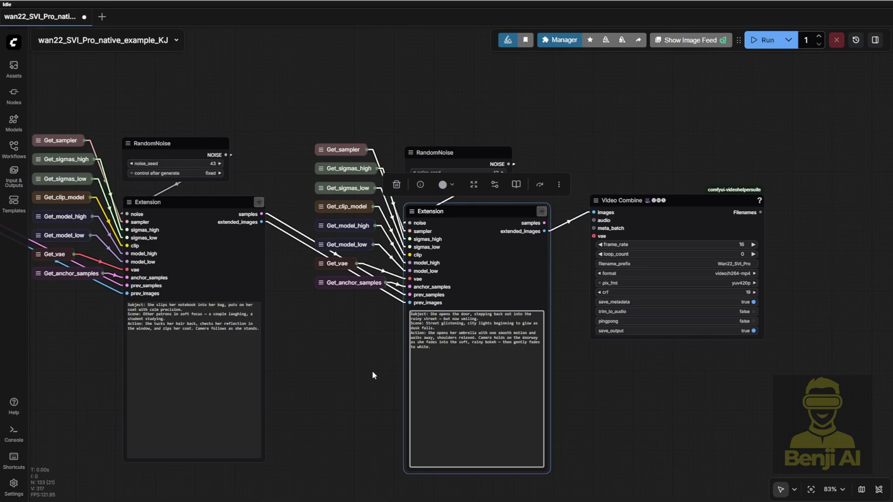
pyautogui.moveTo(371, 376); pyautogui.dragTo(835, 357)
pyautogui.moveTo(204, 422); pyautogui.dragTo(804, 416)
pyautogui.moveTo(414, 420); pyautogui.dragTo(859, 423)
pyautogui.moveTo(232, 409); pyautogui.dragTo(621, 388)
pyautogui.moveTo(251, 393); pyautogui.dragTo(751, 384)
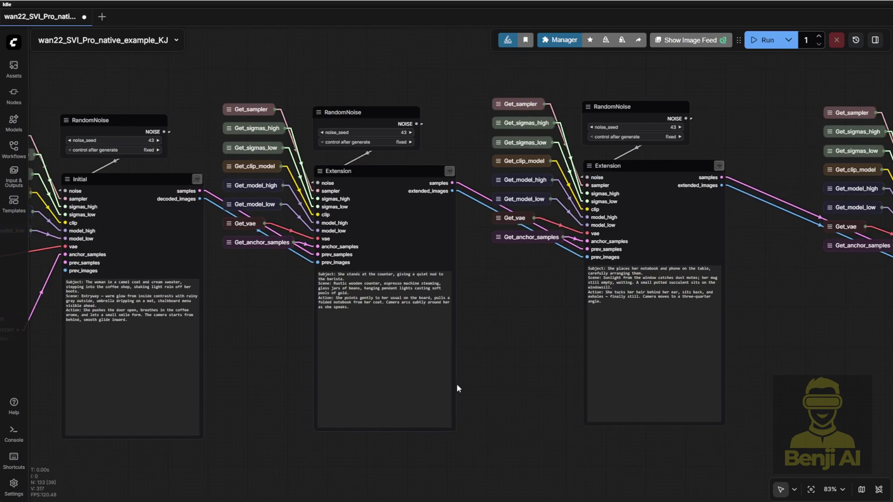
pyautogui.moveTo(268, 392); pyautogui.dragTo(758, 397)
# - Run the extended workflow with the coffee shop image as its starting frame
pyautogui.scroll(-9, 445, 390)
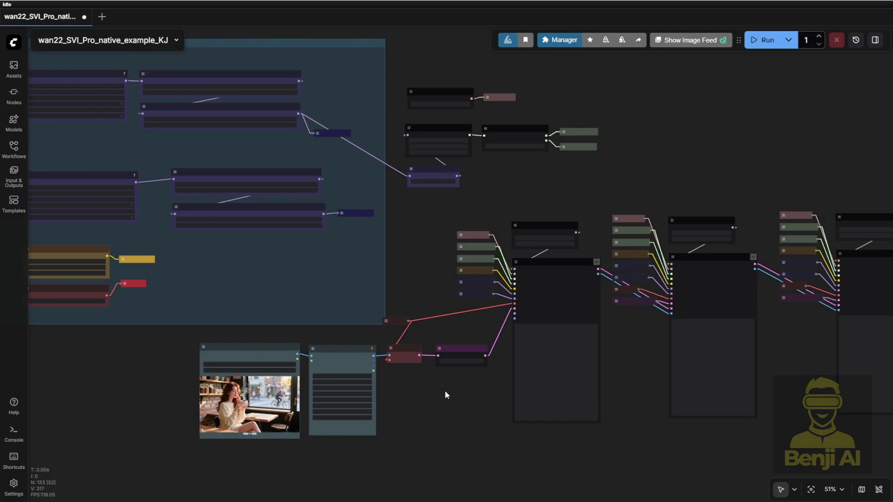
pyautogui.click(767, 40)
# - Follow the generation progress in the console logs and across the chained Extension nodes to Video Combine
pyautogui.scroll(2, 365, 181)
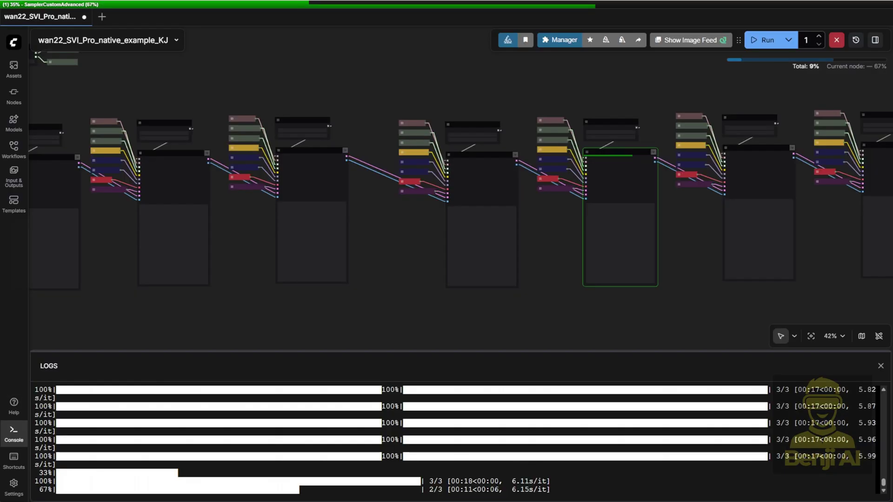
pyautogui.scroll(-5, 447, 326)
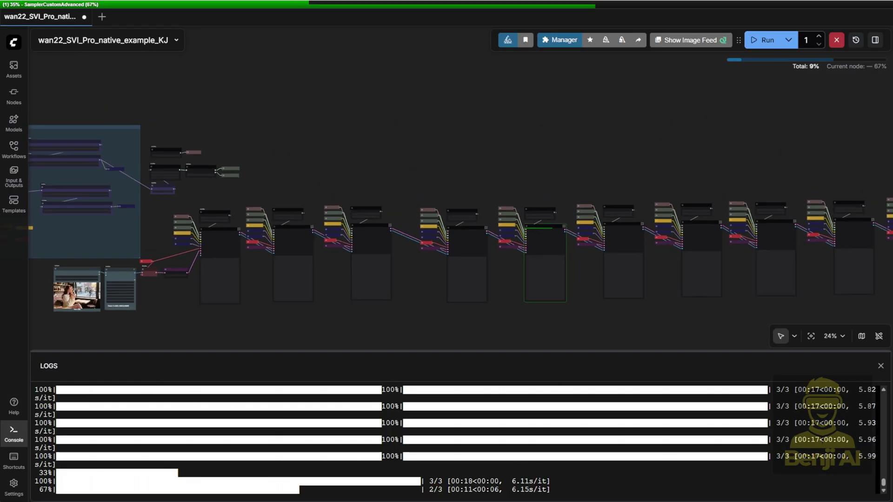
pyautogui.moveTo(522, 326); pyautogui.dragTo(347, 324)
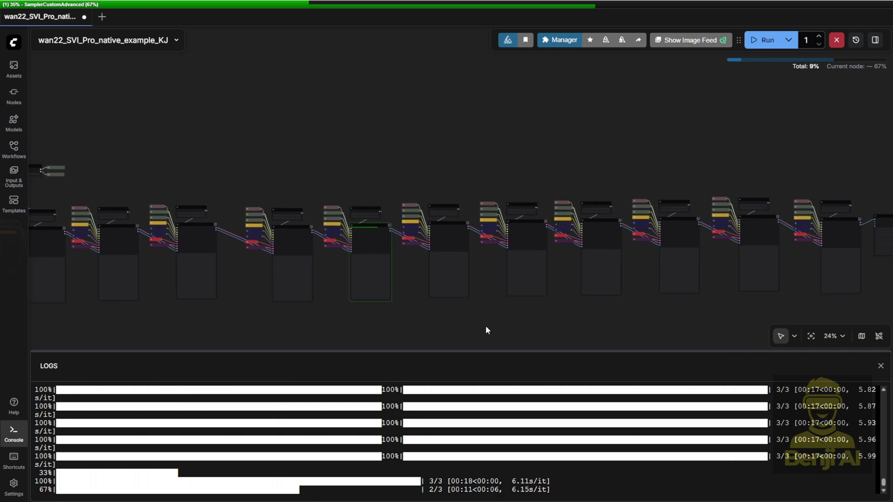
pyautogui.moveTo(487, 327)
pyautogui.mouseDown()
pyautogui.moveTo(204, 305)
pyautogui.moveTo(480, 327)
pyautogui.mouseUp()
pyautogui.scroll(4, 367, 421)
pyautogui.scroll(-4, 412, 461)
pyautogui.moveTo(526, 351); pyautogui.dragTo(600, 427)
pyautogui.scroll(9, 473, 347)
pyautogui.moveTo(473, 347); pyautogui.dragTo(186, 404)
pyautogui.moveTo(511, 349); pyautogui.dragTo(310, 380)
pyautogui.scroll(-6, 480, 261)
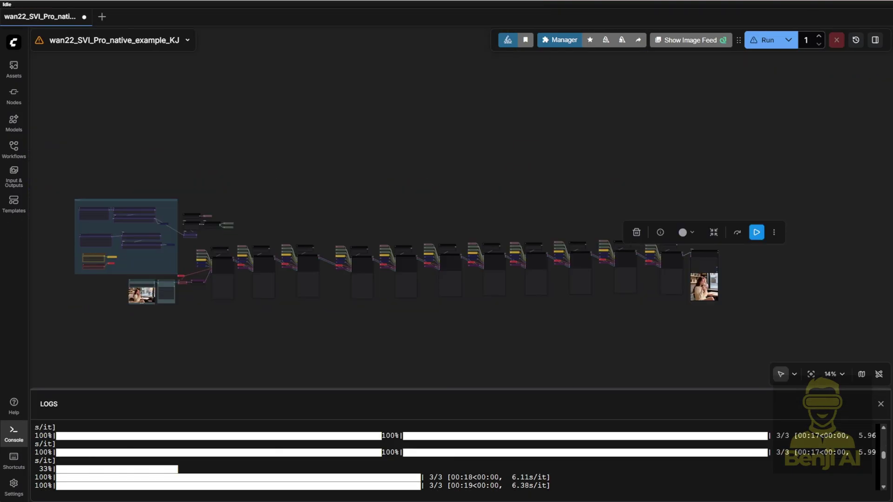
# - Open the generated coffee shop video, play it and pause at 0:40 to check the result
pyautogui.click(54, 344)
pyautogui.scroll(10, 653, 280)
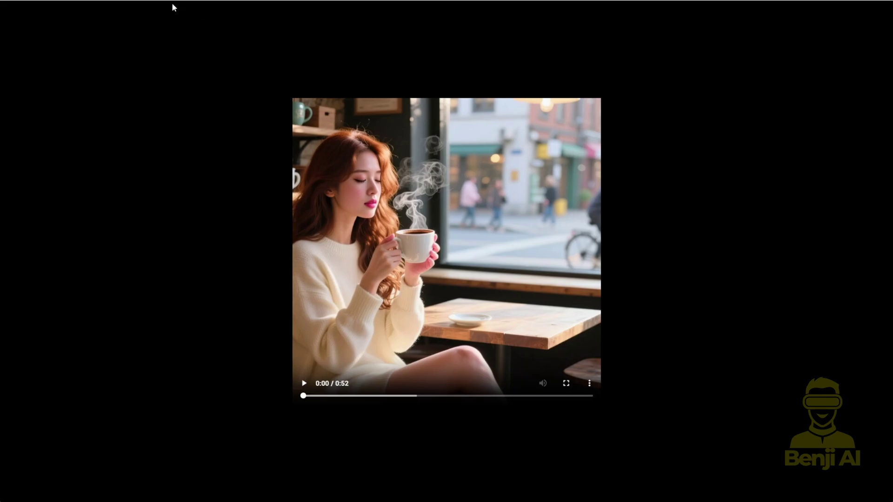
pyautogui.click(304, 383)
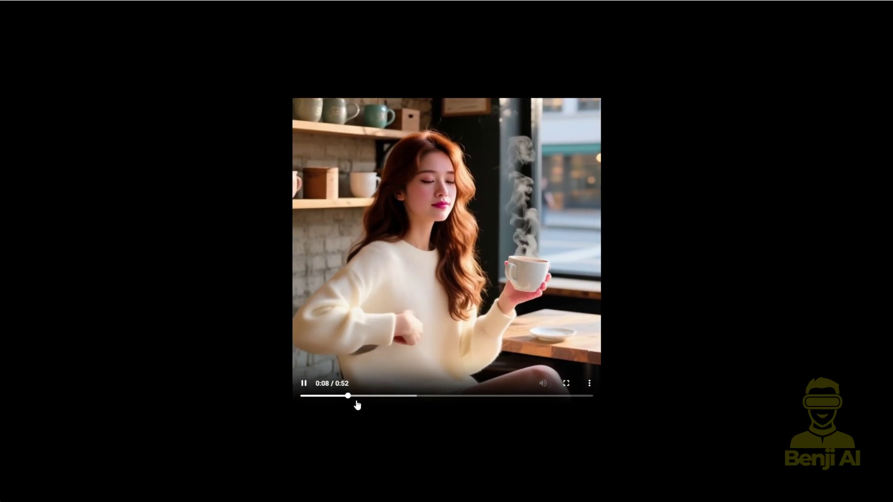
pyautogui.press('space')
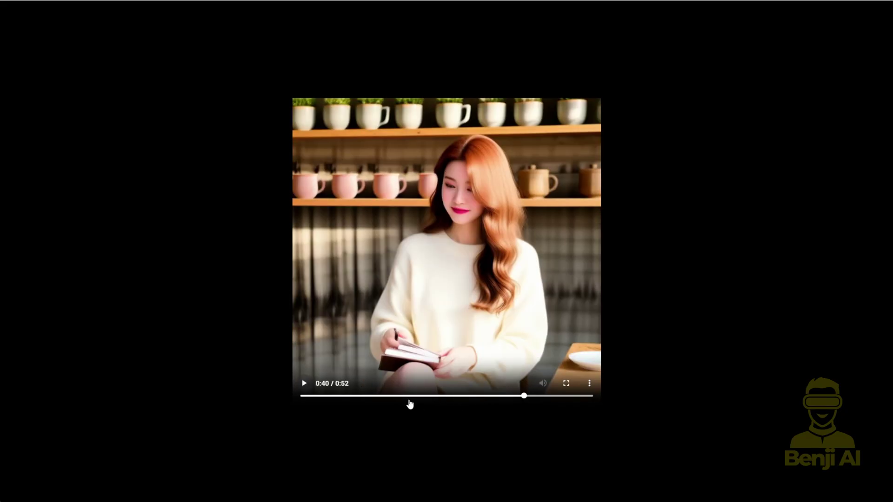
# - Replay the coffee shop video from an earlier point and review the shot prompts of the chained Extension nodes
pyautogui.click(493, 395)
pyautogui.click(305, 384)
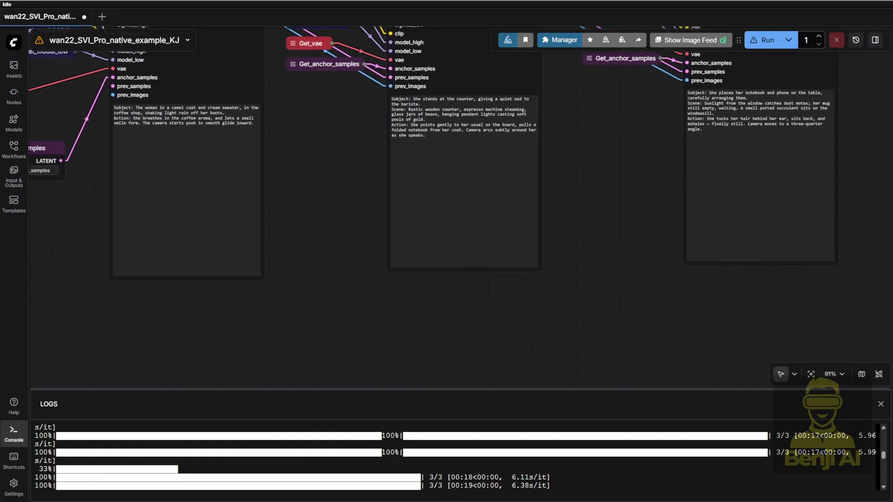
pyautogui.scroll(-6, 529, 339)
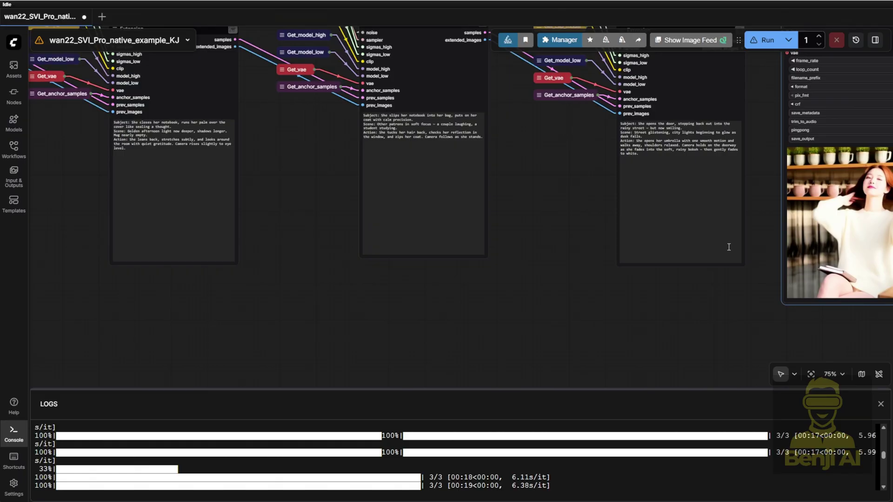
pyautogui.scroll(5, 535, 134)
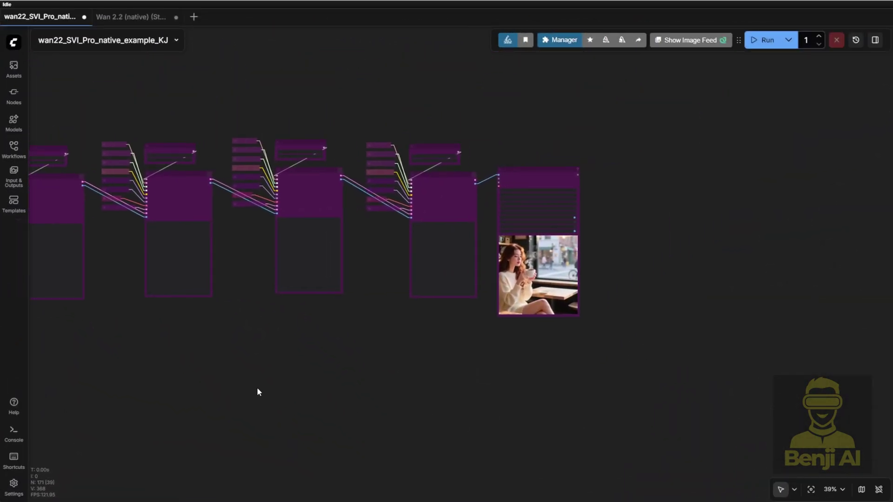
# - Examine the loop-based version of the workflow around For Loop Start, Any Index Switch and the Extension node
pyautogui.moveTo(257, 392); pyautogui.dragTo(648, 397)
pyautogui.moveTo(377, 398); pyautogui.dragTo(706, 376)
pyautogui.moveTo(420, 372); pyautogui.dragTo(741, 353)
pyautogui.scroll(-3, 395, 339)
pyautogui.moveTo(333, 339); pyautogui.dragTo(475, 299)
pyautogui.scroll(6, 619, 383)
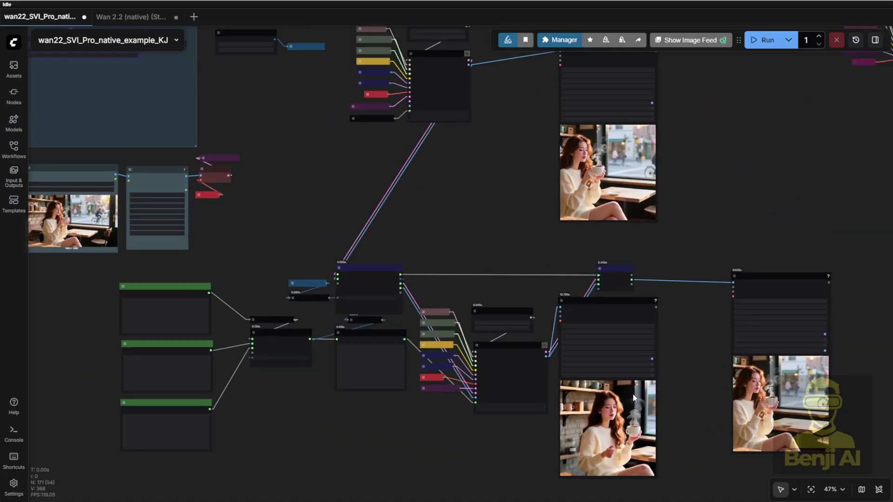
pyautogui.scroll(3, 633, 397)
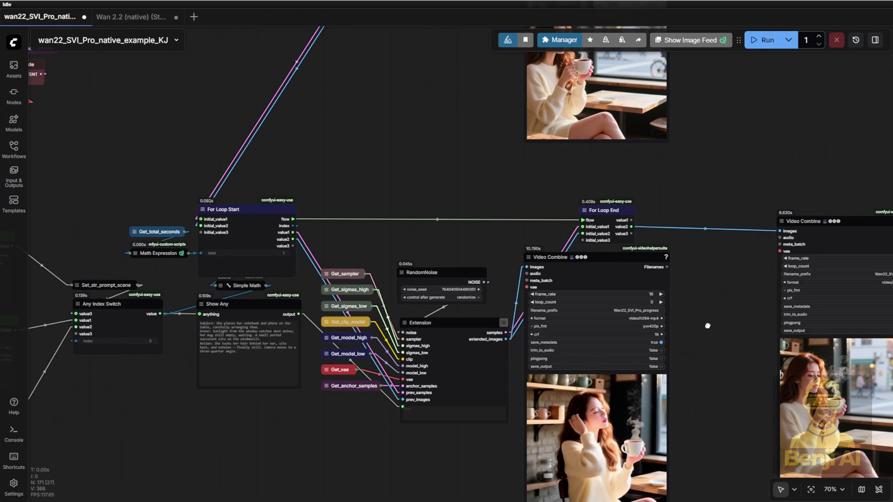
# - Resume the final Video Combine node's preview and sync it with the progress preview
pyautogui.moveTo(705, 324); pyautogui.dragTo(412, 201)
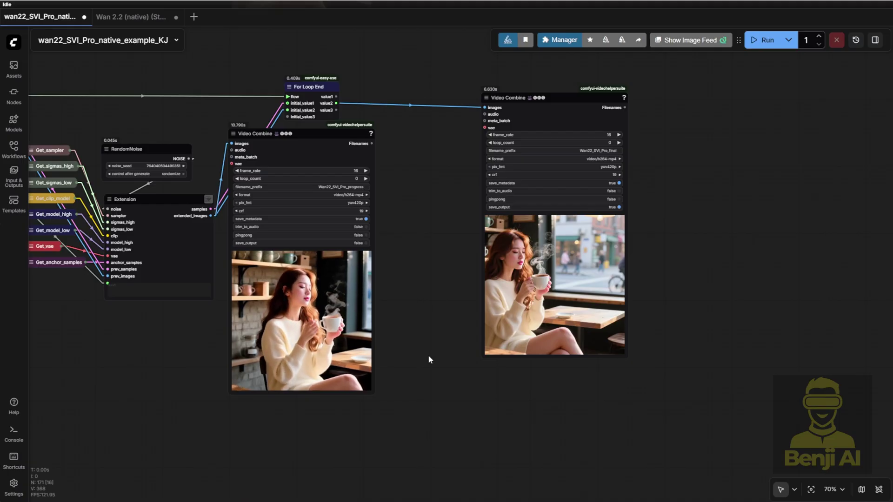
pyautogui.rightClick(563, 273)
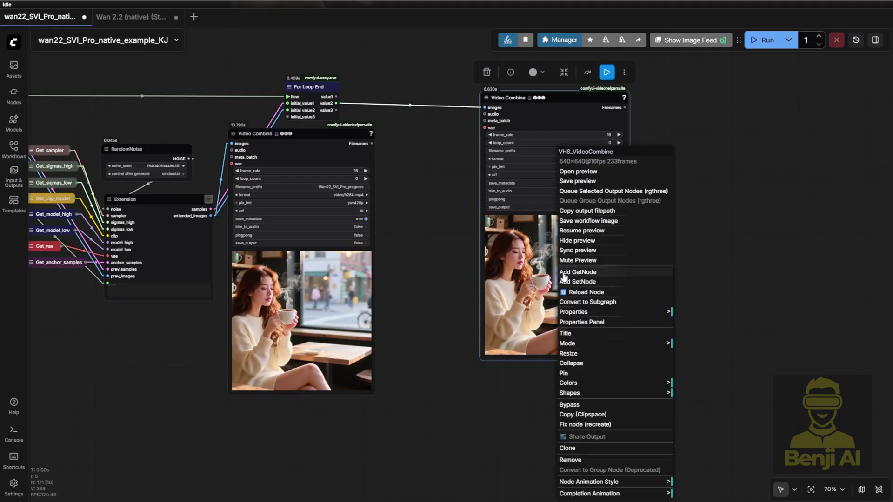
pyautogui.click(598, 236)
pyautogui.rightClick(530, 275)
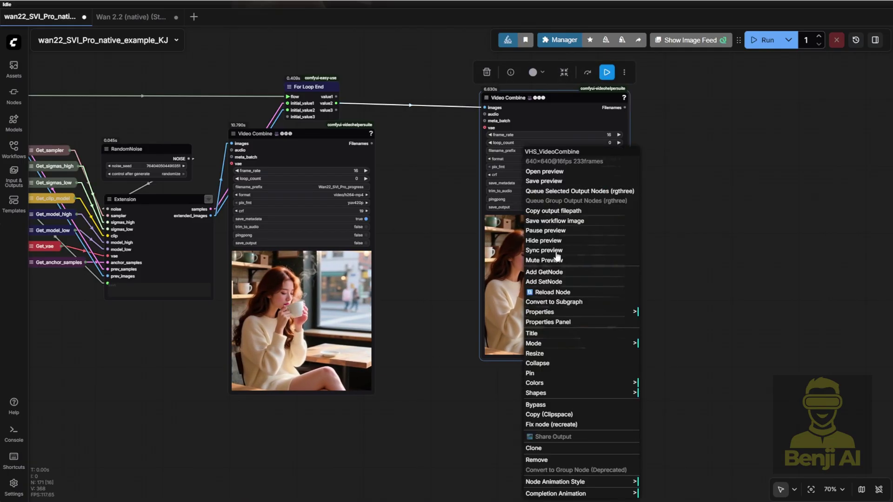
pyautogui.click(557, 251)
# - Move the three Prompt nodes beside the Any Index Switch upward into a compact column
pyautogui.scroll(4, 511, 366)
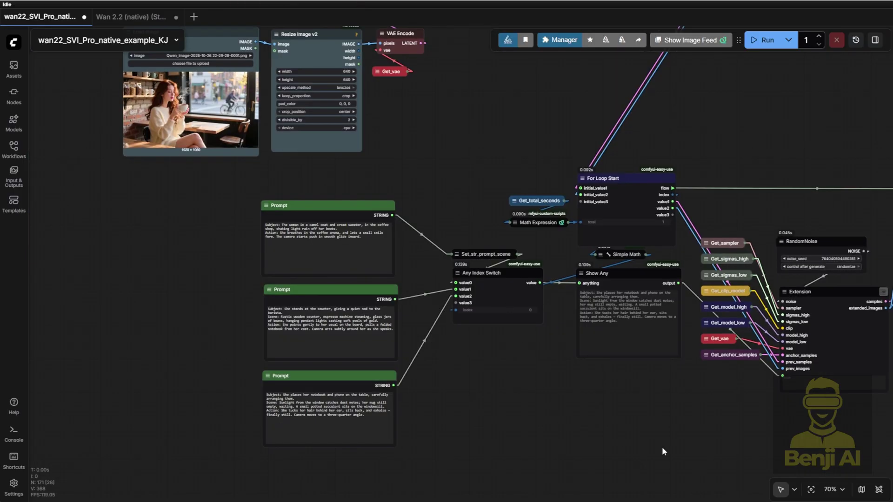
pyautogui.scroll(5, 645, 313)
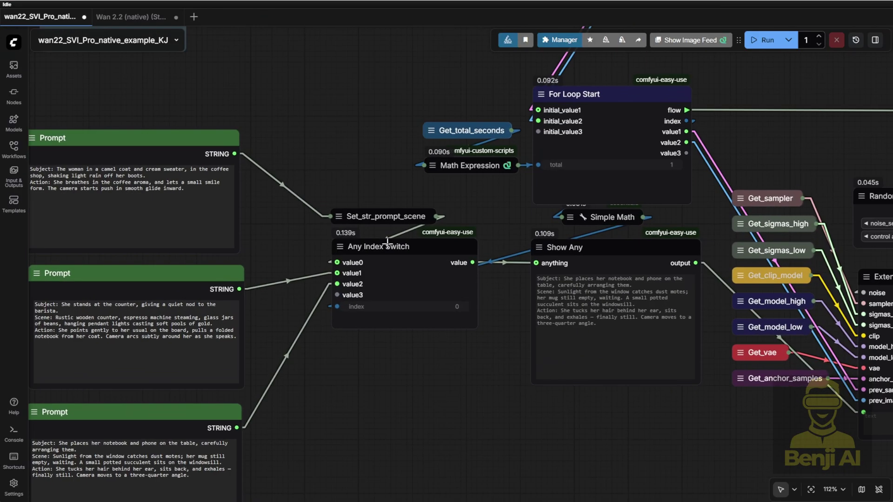
pyautogui.moveTo(305, 323); pyautogui.dragTo(421, 295)
pyautogui.moveTo(218, 114); pyautogui.dragTo(227, 59)
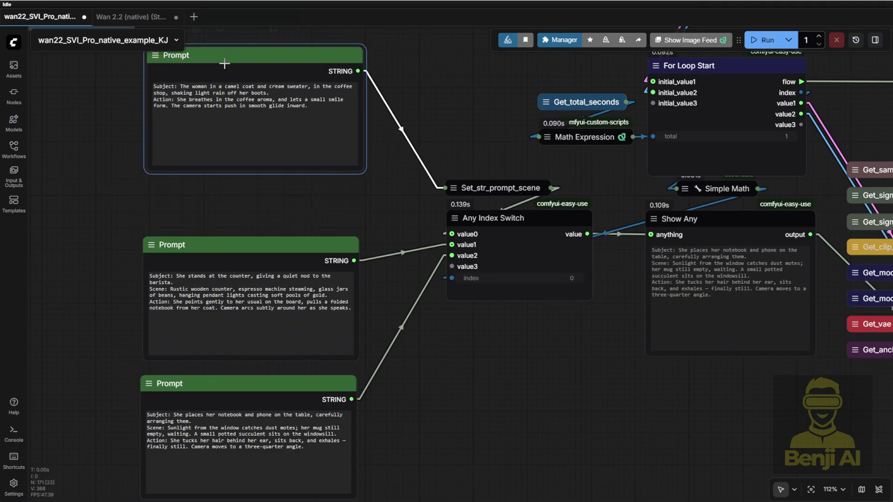
pyautogui.moveTo(227, 244); pyautogui.dragTo(231, 188)
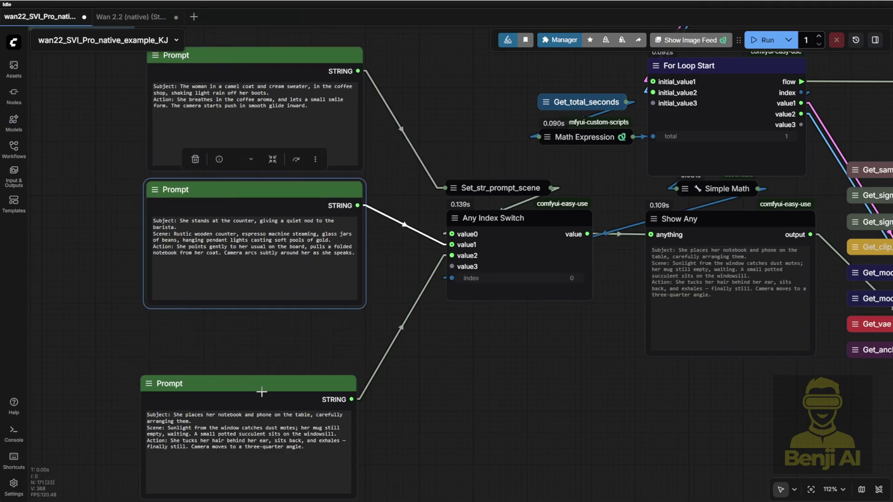
pyautogui.moveTo(262, 391); pyautogui.dragTo(265, 333)
# - Add a fourth Prompt node below the column and connect it to value3 of the Any Index Switch
pyautogui.scroll(-5, 217, 343)
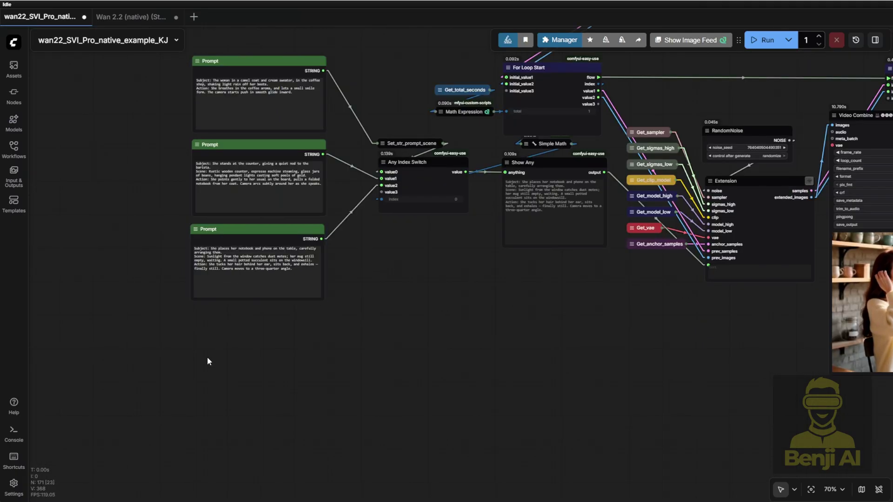
pyautogui.moveTo(230, 360); pyautogui.dragTo(211, 325)
pyautogui.scroll(4, 326, 325)
pyautogui.moveTo(378, 185); pyautogui.dragTo(403, 131)
pyautogui.scroll(-8, 284, 175)
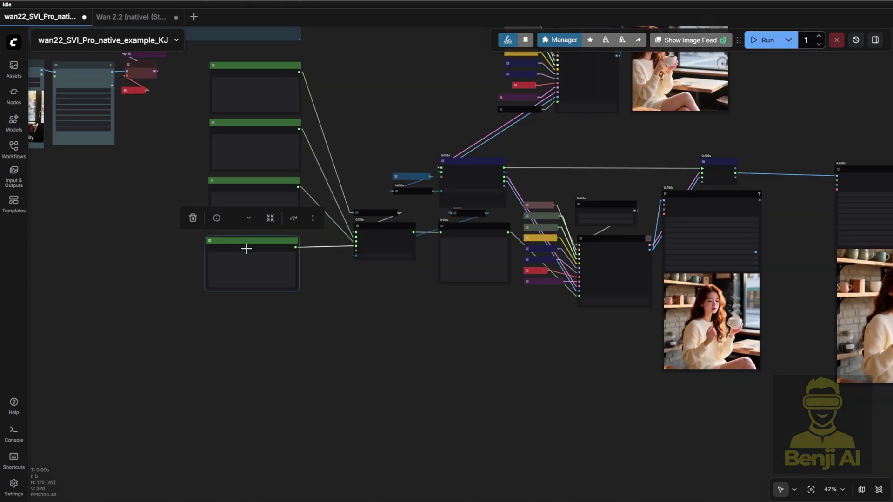
# - Duplicate the column of Prompt nodes and place the copies beneath the existing ones
pyautogui.keyDown('ctrl'); pyautogui.moveTo(199, 68); pyautogui.dragTo(245, 294); pyautogui.keyUp('ctrl')
pyautogui.hotkey('ctrl', 'c')
pyautogui.hotkey('ctrl', 'v')
pyautogui.scroll(-3, 279, 372)
pyautogui.keyDown('ctrl'); pyautogui.moveTo(228, 389); pyautogui.dragTo(218, 400); pyautogui.keyUp('ctrl')
pyautogui.hotkey('ctrl', 'c')
pyautogui.hotkey('ctrl', 'v')
pyautogui.moveTo(236, 451); pyautogui.dragTo(228, 427)
# - Arrange the duplicated Prompt nodes in line with the existing prompt column
pyautogui.moveTo(382, 389); pyautogui.dragTo(377, 241)
pyautogui.moveTo(265, 190); pyautogui.dragTo(250, 289)
pyautogui.scroll(4, 250, 290)
pyautogui.moveTo(239, 341); pyautogui.dragTo(326, 253)
pyautogui.moveTo(239, 425); pyautogui.dragTo(290, 347)
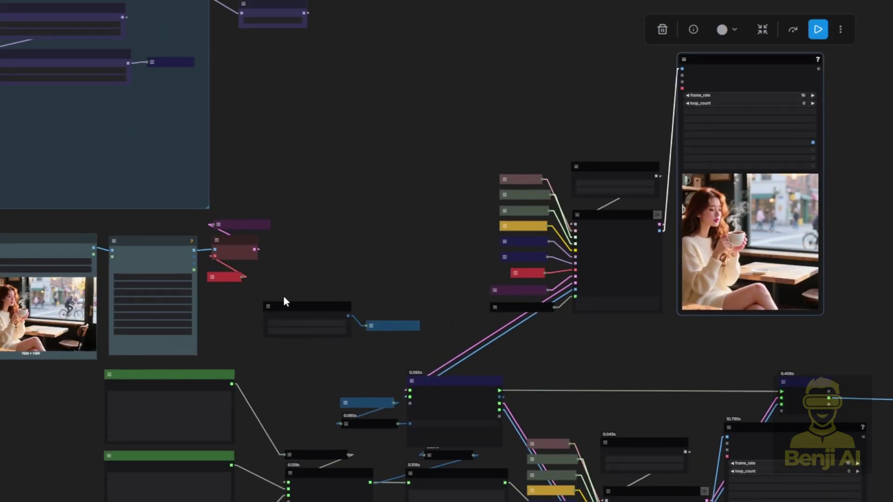
# - Examine the Int- Total Seconds node and the Initial and For Loop sections through to the final Video Combine
pyautogui.click(285, 304)
pyautogui.moveTo(299, 321); pyautogui.dragTo(181, 417)
pyautogui.scroll(4, 183, 411)
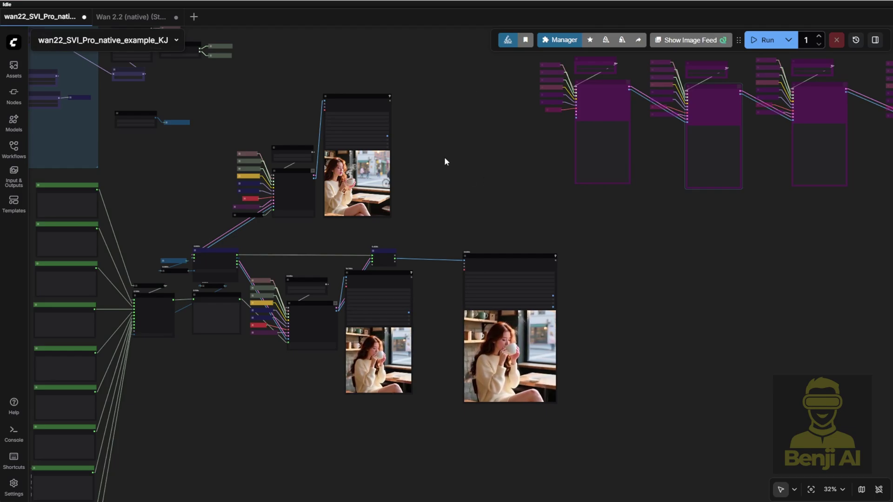
pyautogui.scroll(4, 446, 173)
pyautogui.scroll(4, 451, 200)
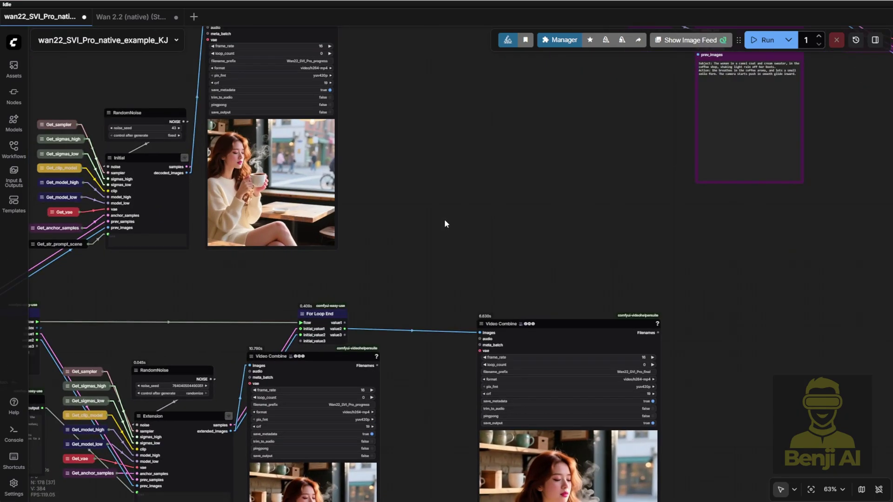
# - Connect the duplicated Prompt nodes to the next Any Index Switch inputs, including value5
pyautogui.moveTo(443, 225); pyautogui.dragTo(475, 40)
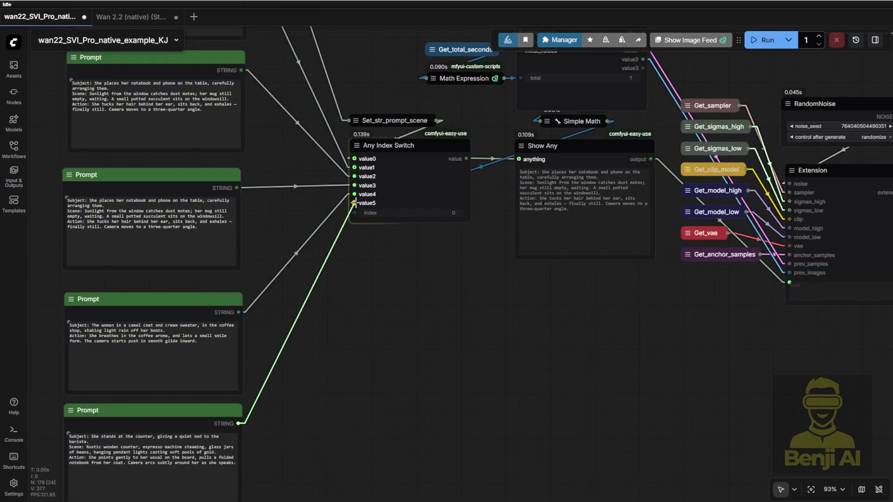
pyautogui.moveTo(354, 202); pyautogui.dragTo(354, 203)
pyautogui.moveTo(333, 396); pyautogui.dragTo(334, 283)
pyautogui.scroll(-3, 333, 283)
pyautogui.moveTo(258, 388); pyautogui.dragTo(348, 144)
pyautogui.moveTo(385, 300); pyautogui.dragTo(391, 145)
# - Move the Any Index Switch beside the lowest Prompt nodes and connect the remaining prompts, including one to value7
pyautogui.scroll(-6, 258, 323)
pyautogui.moveTo(268, 321); pyautogui.dragTo(264, 374)
pyautogui.moveTo(323, 168); pyautogui.dragTo(301, 386)
pyautogui.scroll(2, 297, 404)
pyautogui.scroll(6, 288, 394)
pyautogui.moveTo(273, 461); pyautogui.dragTo(288, 210)
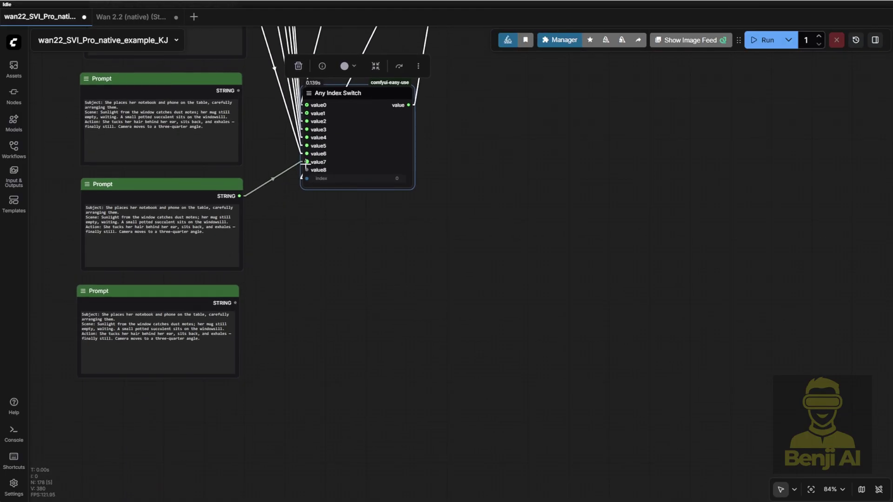
pyautogui.moveTo(301, 177); pyautogui.dragTo(265, 407)
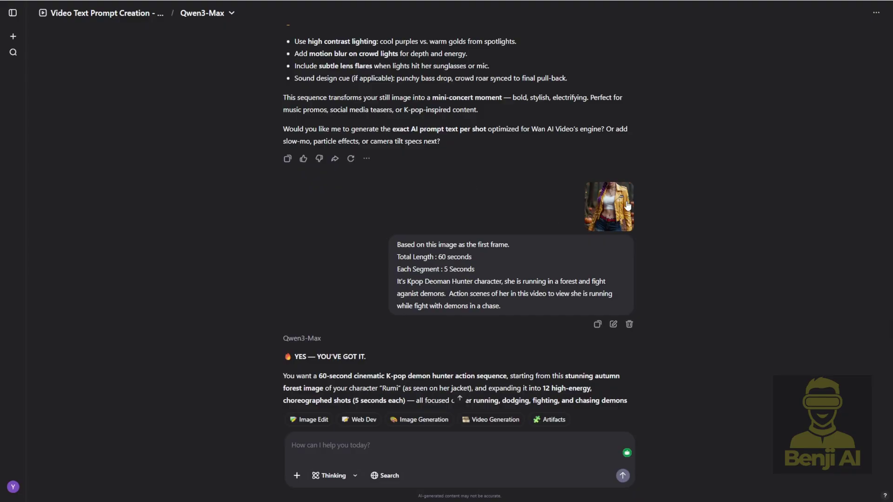
# - In the Qwen3-Max chat, enlarge the attached forest character image and read through the 60-second shot sequence
pyautogui.click(628, 206)
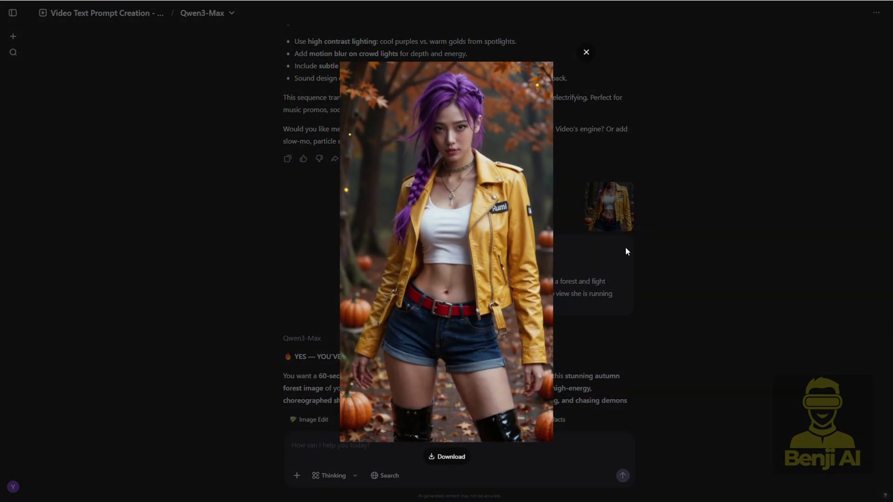
pyautogui.click(587, 52)
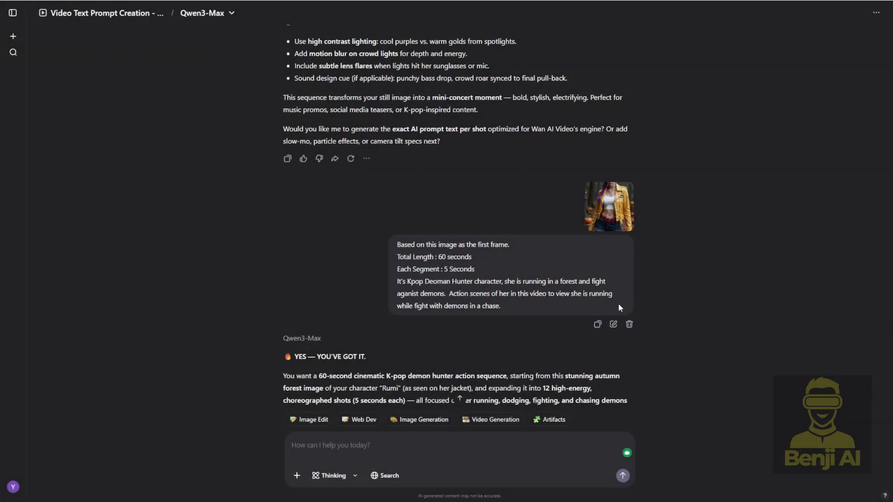
pyautogui.scroll(-10, 619, 303)
pyautogui.scroll(-15, 591, 281)
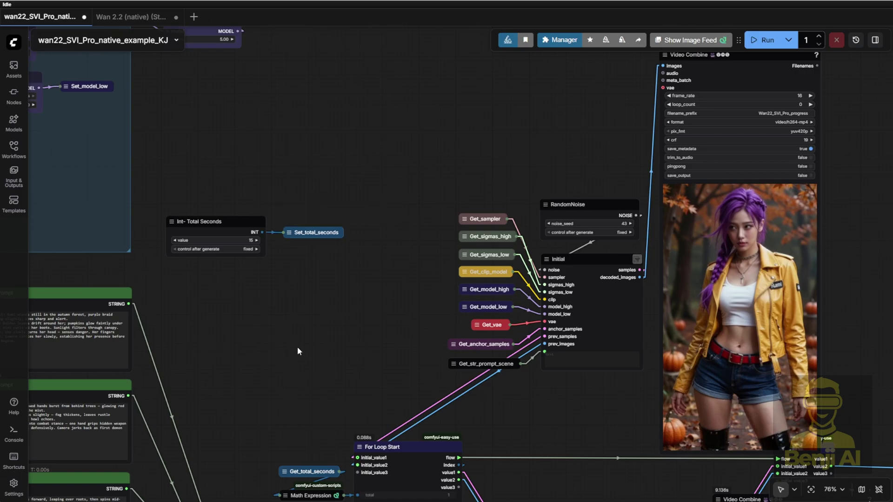
# - Examine the loop workflow's Int- Total Seconds setting and the progress and final Video Combine previews of the forest character
pyautogui.scroll(4, 278, 301)
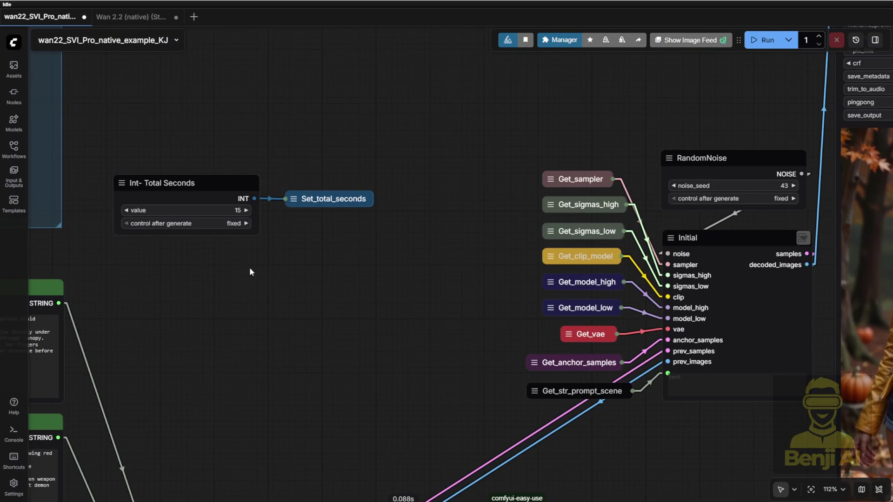
pyautogui.scroll(-5, 370, 363)
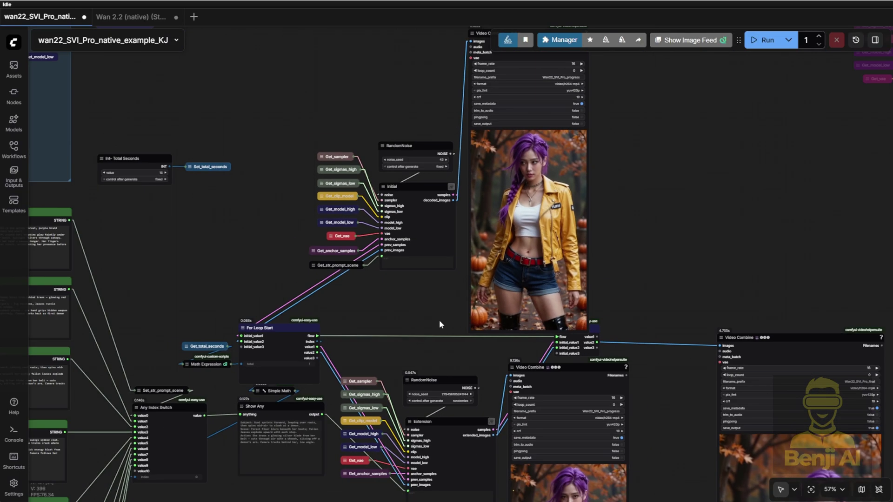
pyautogui.moveTo(439, 320); pyautogui.dragTo(143, 112)
pyautogui.scroll(3, 261, 237)
pyautogui.moveTo(637, 315); pyautogui.dragTo(561, 276)
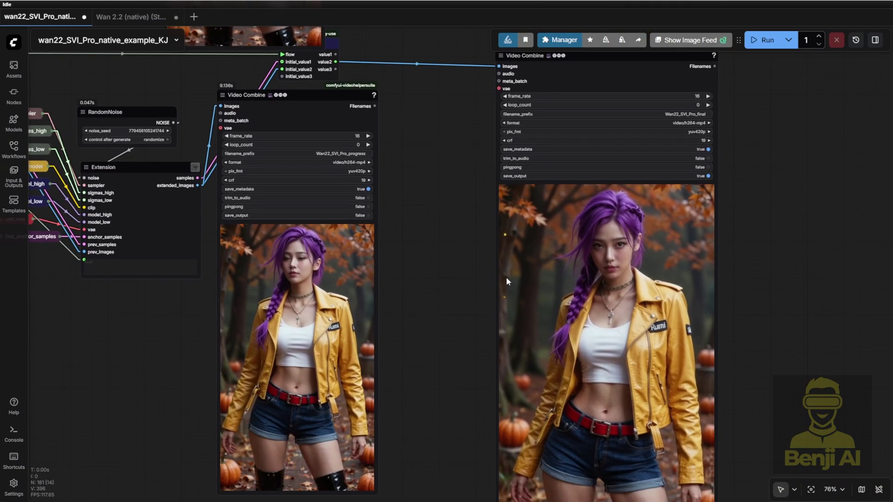
pyautogui.hscroll(5, 641, 275)
pyautogui.scroll(-2, 640, 275)
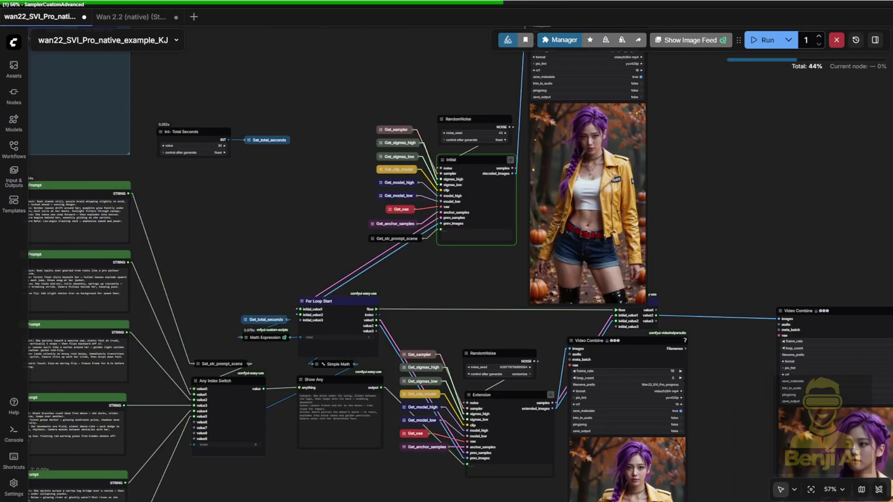
# - During generation, check the Int- Total Seconds value, the Prompt nodes feeding the Any Index Switch, and the Extension loop
pyautogui.moveTo(262, 217); pyautogui.dragTo(351, 236)
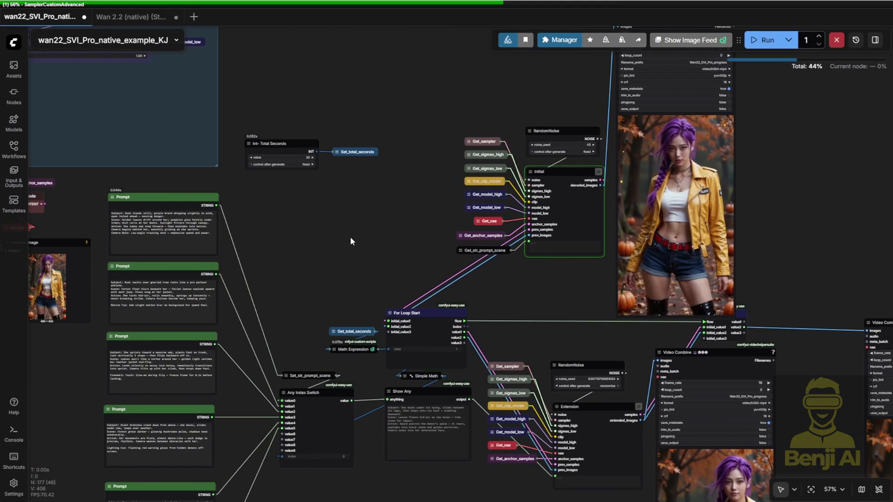
pyautogui.scroll(2, 302, 223)
pyautogui.scroll(8, 255, 212)
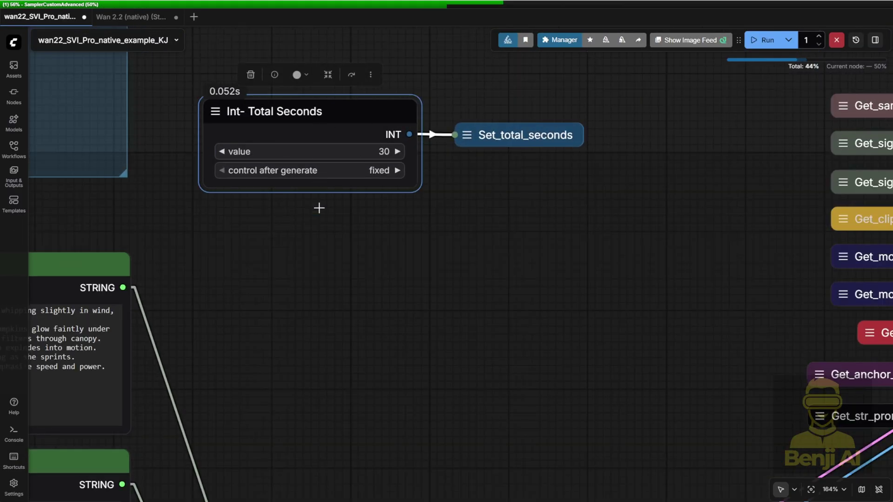
pyautogui.scroll(-4, 326, 276)
pyautogui.scroll(-3, 326, 278)
pyautogui.moveTo(380, 256); pyautogui.dragTo(501, 33)
pyautogui.moveTo(417, 208); pyautogui.dragTo(414, 70)
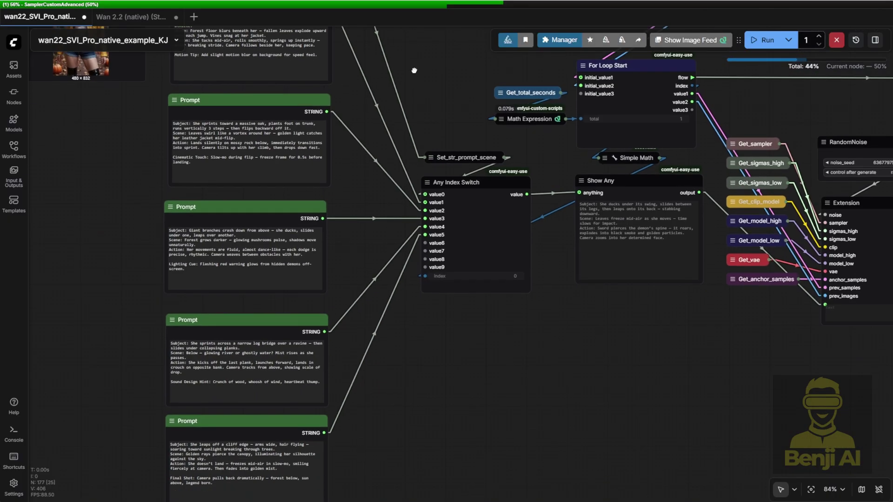
pyautogui.moveTo(709, 316); pyautogui.dragTo(314, 376)
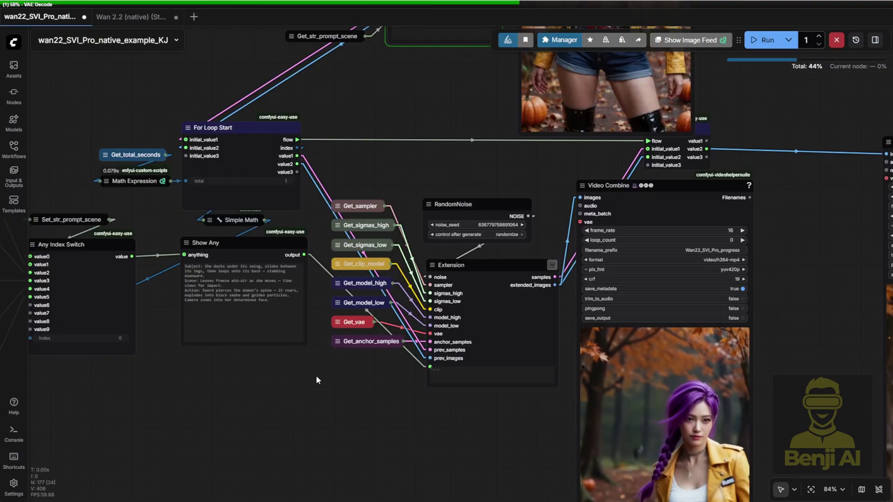
# - Resume the Initial segment's video preview, and sync the loop's progress preview with the final Video Combine preview
pyautogui.rightClick(684, 204)
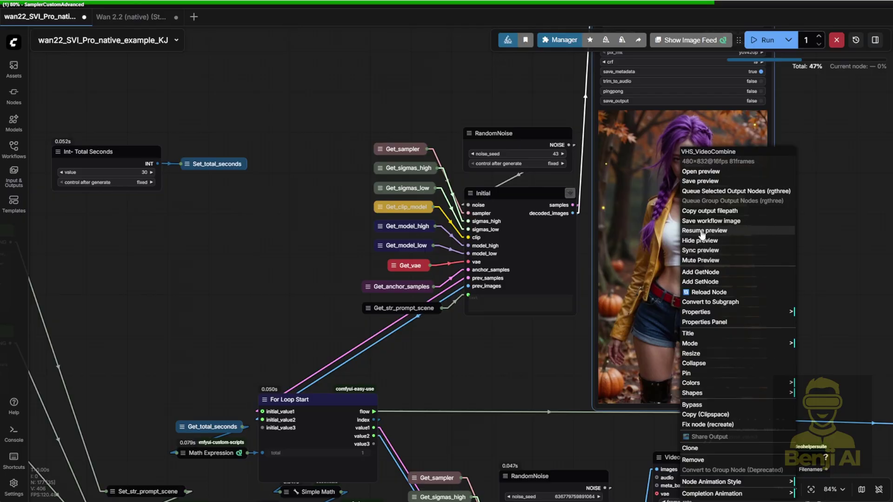
pyautogui.click(702, 231)
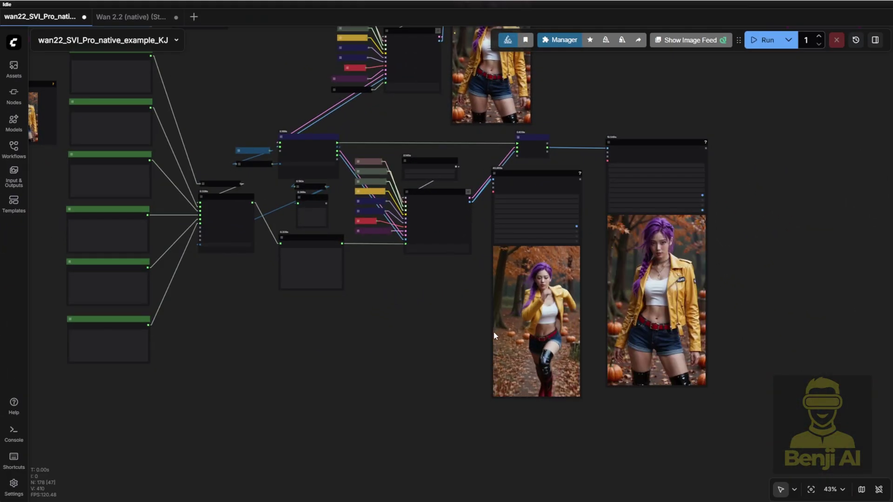
pyautogui.rightClick(539, 330)
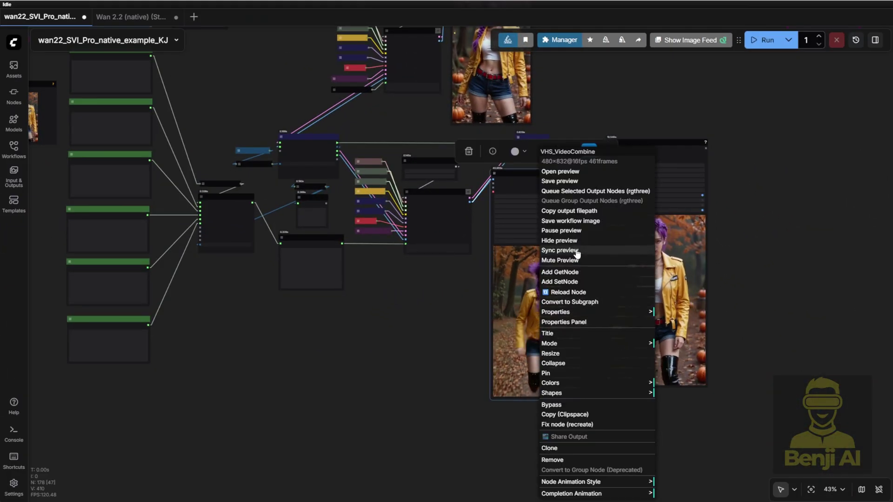
pyautogui.click(579, 260)
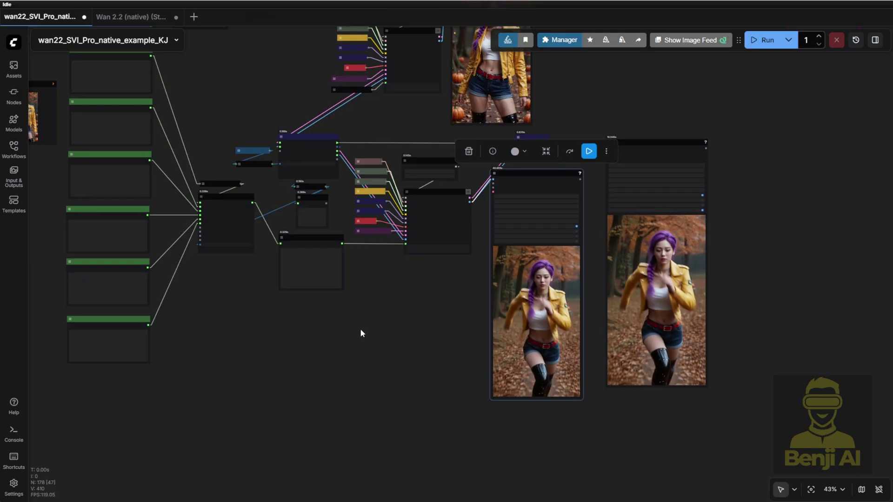
# - Duplicate the lowest Prompt node twice, wire the copies to the next free Any Index Switch inputs, and place one beneath the Prompt column
pyautogui.moveTo(362, 334); pyautogui.dragTo(477, 380)
pyautogui.scroll(6, 327, 361)
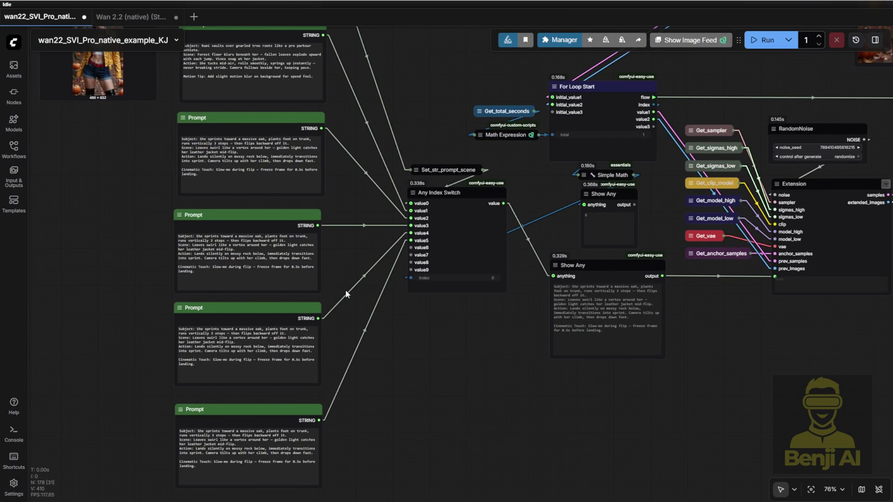
pyautogui.click(293, 411)
pyautogui.hotkey('ctrl', 'c')
pyautogui.hotkey('ctrl', 'v')
pyautogui.moveTo(411, 247); pyautogui.dragTo(524, 410)
pyautogui.hotkey('ctrl', 'v')
pyautogui.moveTo(754, 427); pyautogui.dragTo(731, 278)
pyautogui.moveTo(395, 252); pyautogui.dragTo(205, 367)
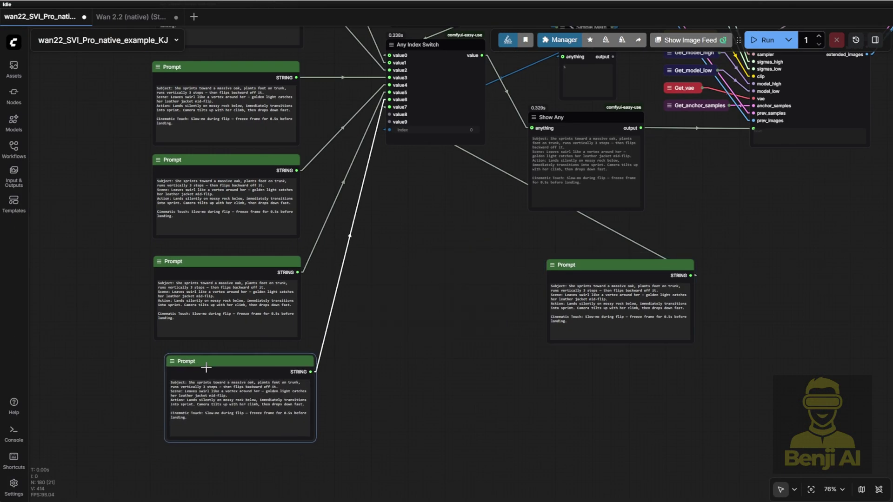
# - Add three more Prompt copies, arrange them with the earlier copy in a row below the column, and wire them to the Any Index Switch
pyautogui.moveTo(584, 266); pyautogui.dragTo(242, 456)
pyautogui.hotkey('ctrl', 'v')
pyautogui.moveTo(452, 457); pyautogui.dragTo(414, 456)
pyautogui.moveTo(520, 466); pyautogui.dragTo(389, 115)
pyautogui.hotkey('ctrl', 'v')
pyautogui.moveTo(688, 465); pyautogui.dragTo(388, 111)
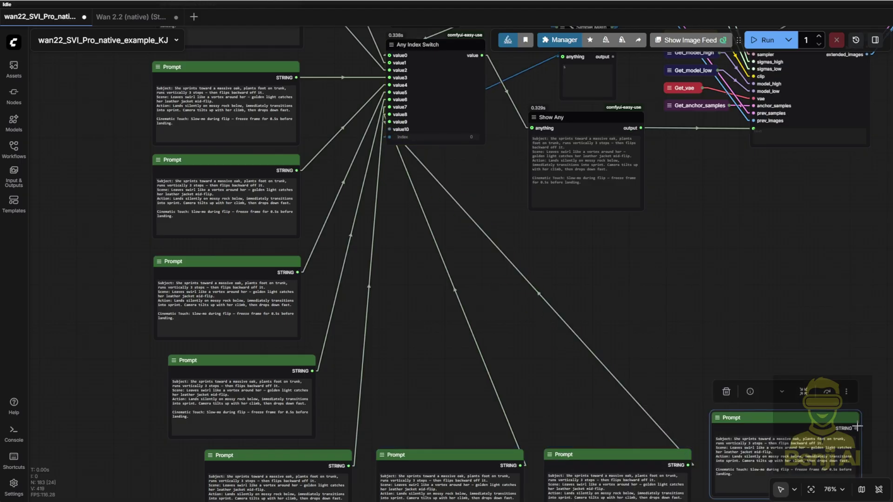
pyautogui.scroll(-3, 689, 265)
pyautogui.moveTo(695, 260); pyautogui.dragTo(460, 258)
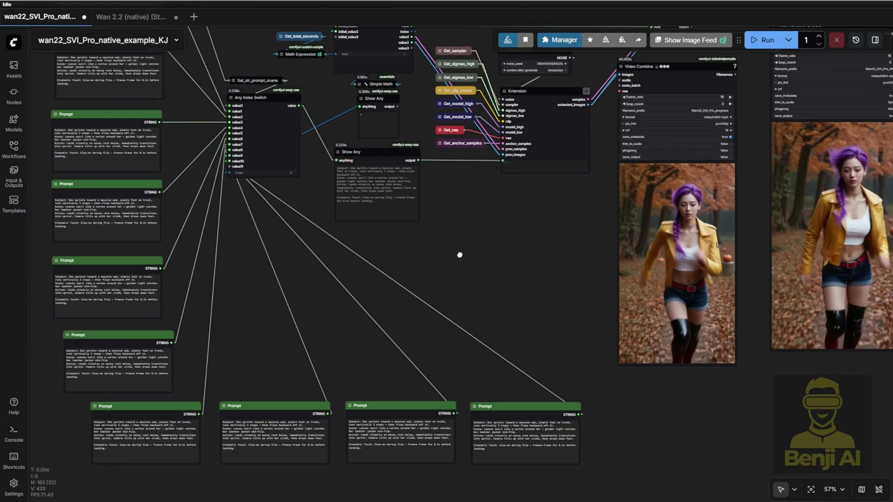
# - Set Int- Total Seconds to 60 and check the Math Expression that feeds the For Loop Start total
pyautogui.click(405, 260)
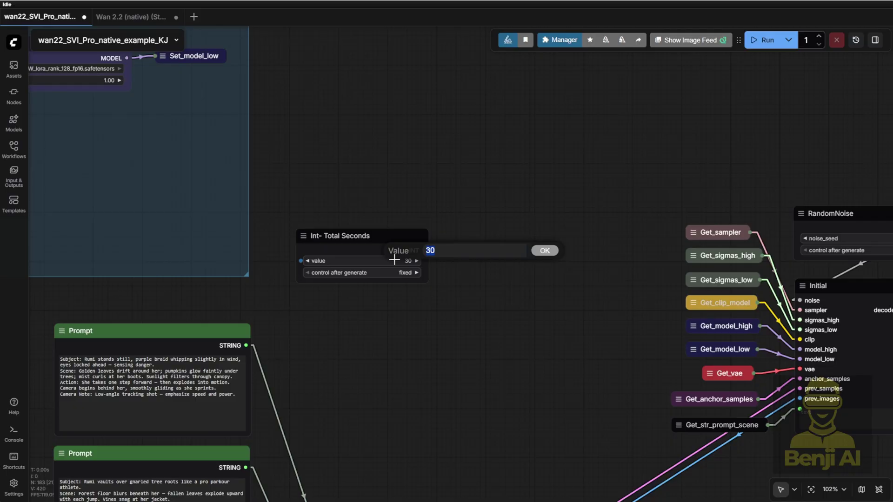
pyautogui.scroll(-3, 418, 367)
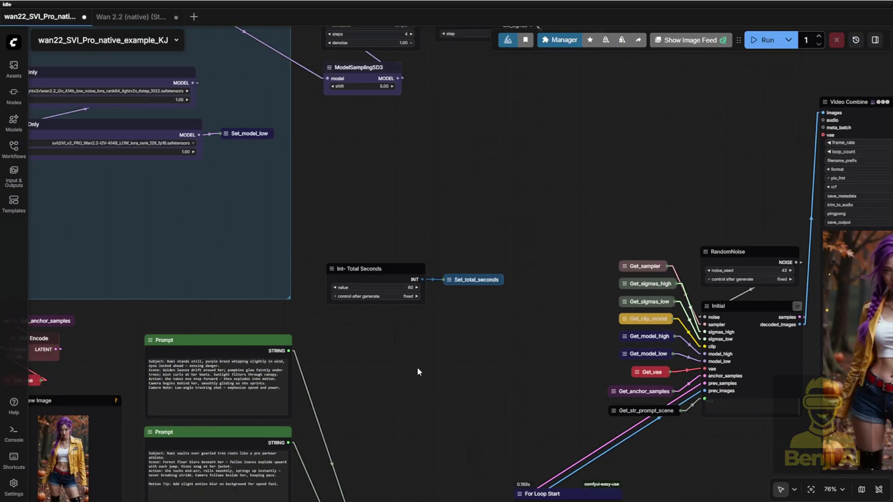
pyautogui.scroll(-4, 417, 367)
pyautogui.moveTo(417, 367); pyautogui.dragTo(374, 173)
pyautogui.scroll(4, 385, 271)
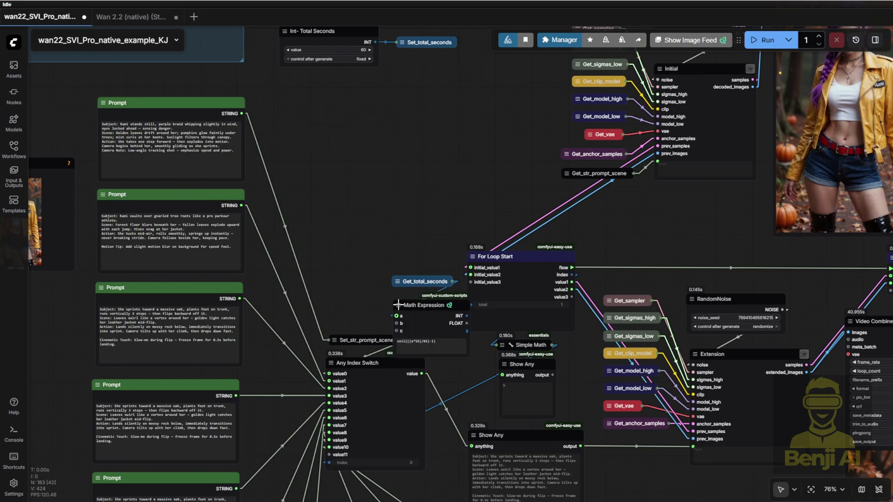
pyautogui.scroll(-5, 401, 303)
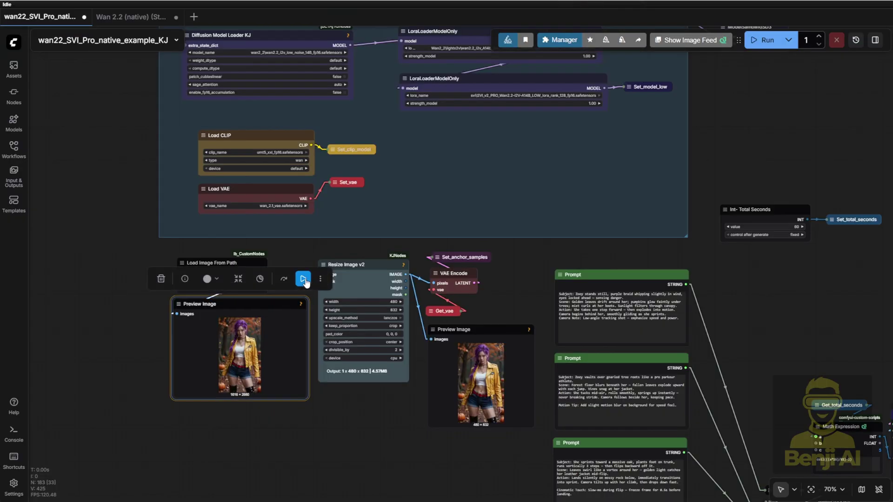
# - Execute only the source image's Preview Image node to load the new character, and check the original and resized previews
pyautogui.click(303, 279)
pyautogui.scroll(7, 279, 410)
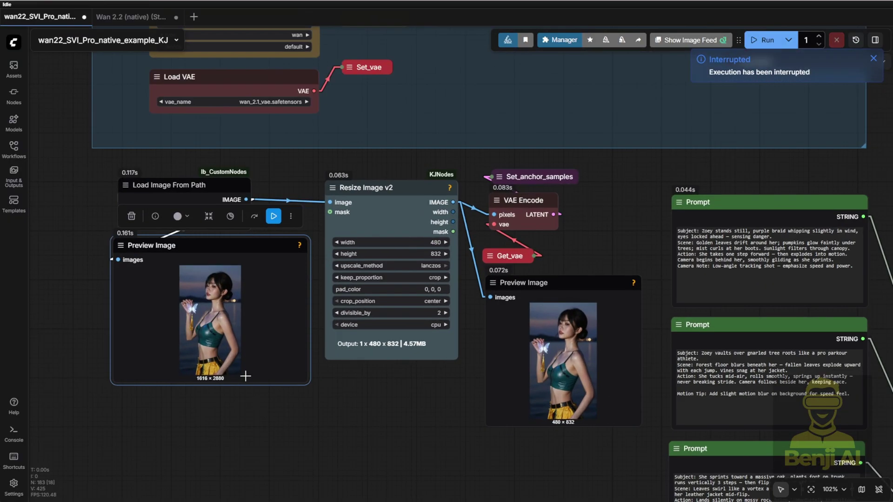
pyautogui.click(406, 458)
pyautogui.scroll(-4, 430, 458)
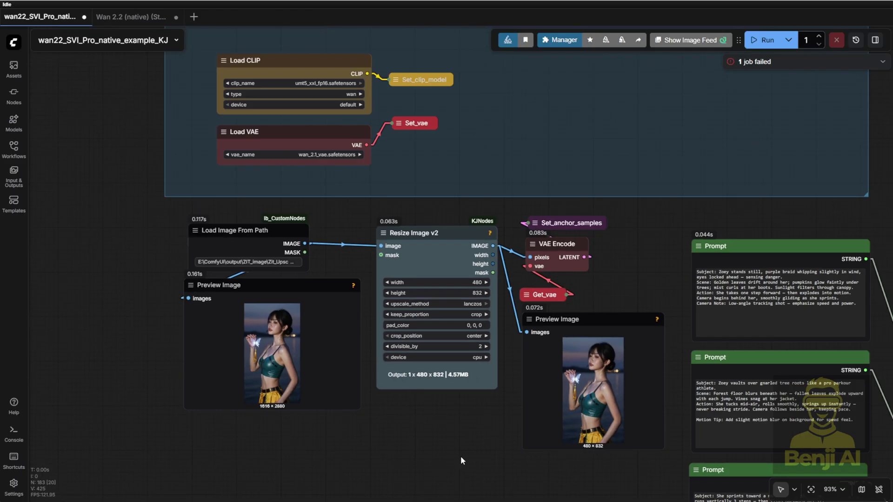
pyautogui.moveTo(462, 457); pyautogui.dragTo(196, 431)
pyautogui.scroll(5, 721, 270)
pyautogui.hscroll(7, 698, 279)
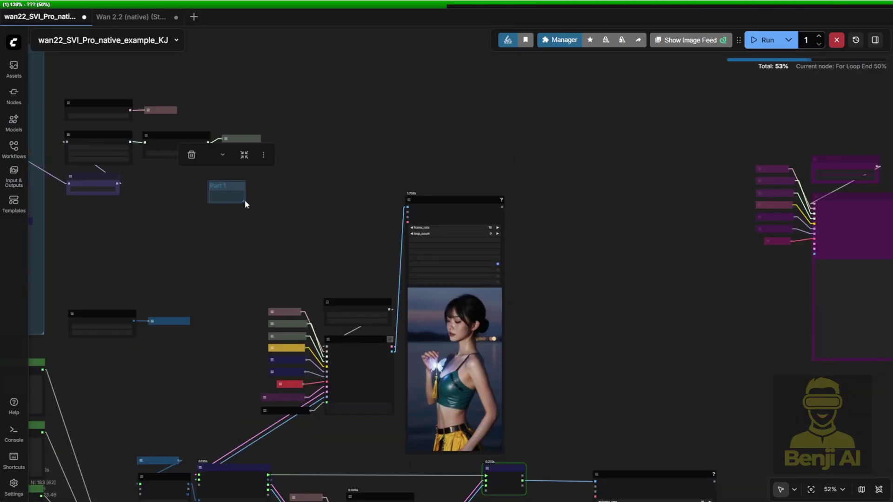
# - Enlarge the Part 1 group to enclose the Initial segment, and move the Int- Total Seconds nodes beneath the sampler settings
pyautogui.moveTo(245, 203); pyautogui.dragTo(557, 456)
pyautogui.moveTo(102, 313); pyautogui.dragTo(122, 260)
pyautogui.moveTo(194, 306); pyautogui.dragTo(237, 284)
pyautogui.scroll(-2, 238, 284)
pyautogui.moveTo(307, 153); pyautogui.dragTo(279, 138)
pyautogui.click(237, 149)
pyautogui.moveTo(293, 193); pyautogui.dragTo(372, 187)
# - Add a group titled "Loop" around the For Loop nodes
pyautogui.rightClick(114, 59)
pyautogui.click(125, 75)
pyautogui.scroll(-3, 161, 139)
pyautogui.click(118, 135)
pyautogui.write('Loop')
pyautogui.press('Return')
pyautogui.scroll(4, 326, 209)
pyautogui.scroll(-10, 399, 107)
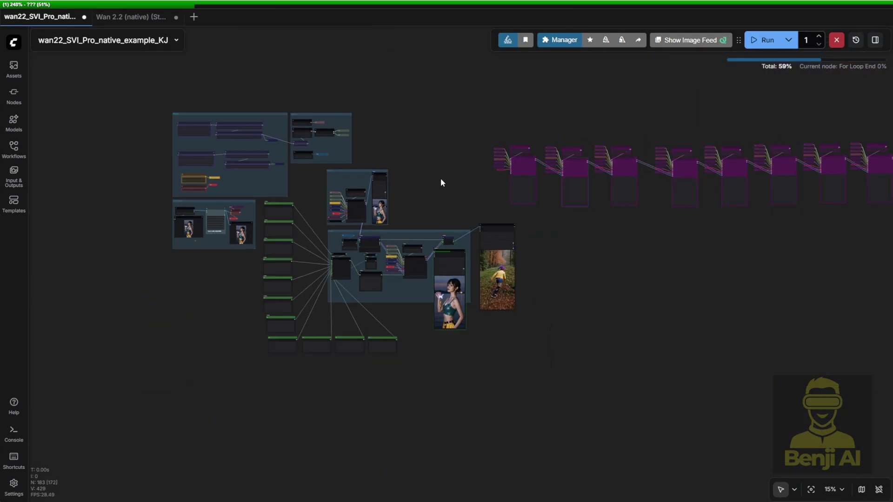
# - Select the whole row of bypassed Extension segments with their Video Combine output and delete it
pyautogui.moveTo(442, 183); pyautogui.dragTo(236, 199)
pyautogui.scroll(-2, 249, 186)
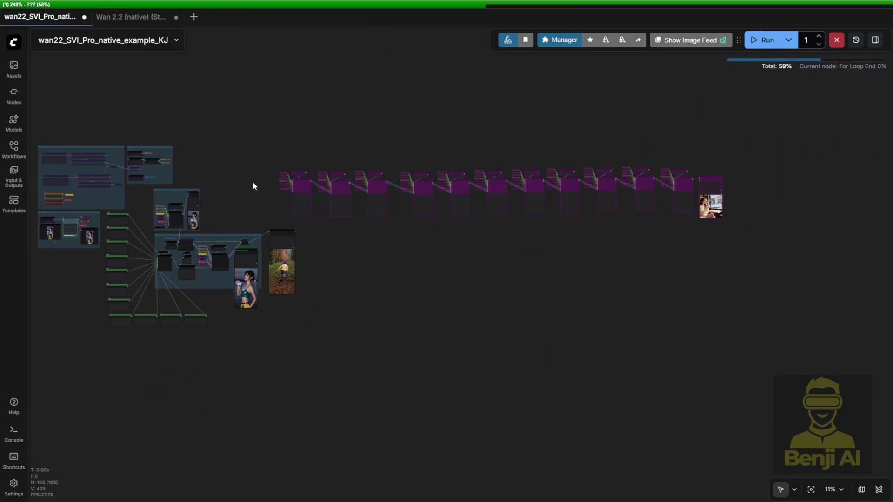
pyautogui.moveTo(745, 217); pyautogui.dragTo(744, 217)
pyautogui.press('Delete')
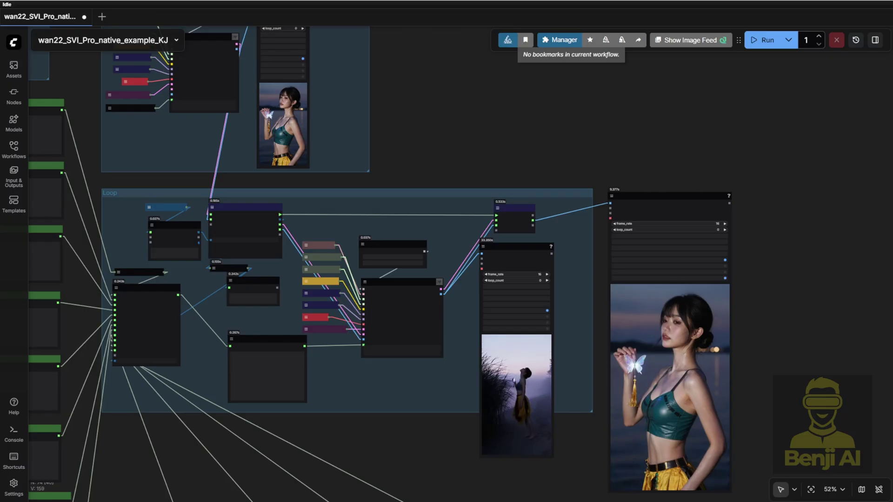
# - Examine the loop's progress preview and the final Video Combine preview of the lakeside character
pyautogui.scroll(7, 566, 472)
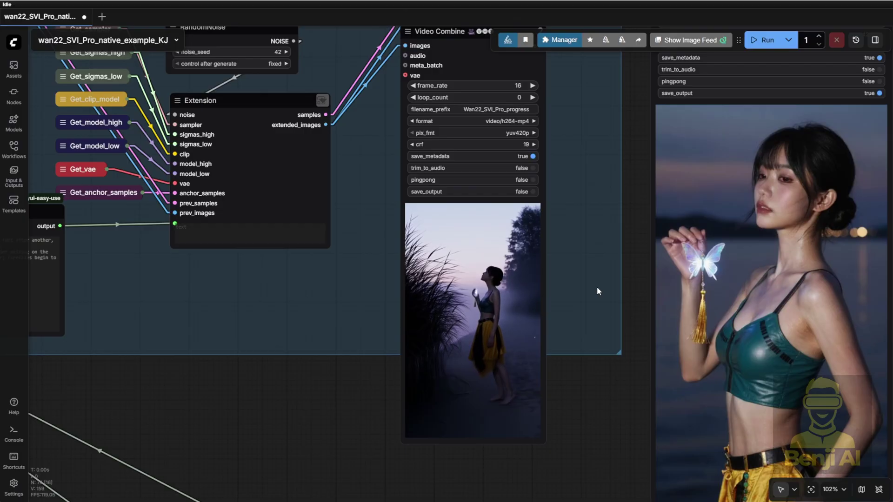
pyautogui.scroll(-2, 596, 291)
pyautogui.rightClick(558, 145)
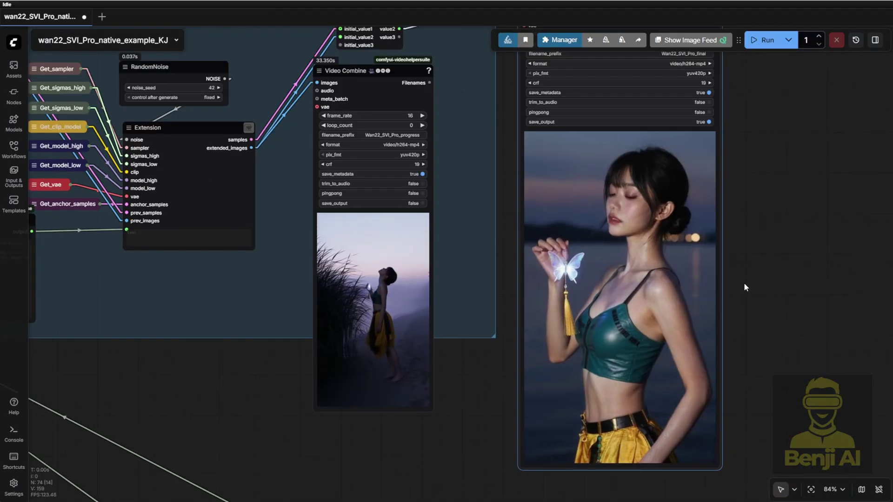
pyautogui.scroll(2, 748, 286)
pyautogui.scroll(-2, 757, 288)
pyautogui.moveTo(747, 288); pyautogui.dragTo(669, 303)
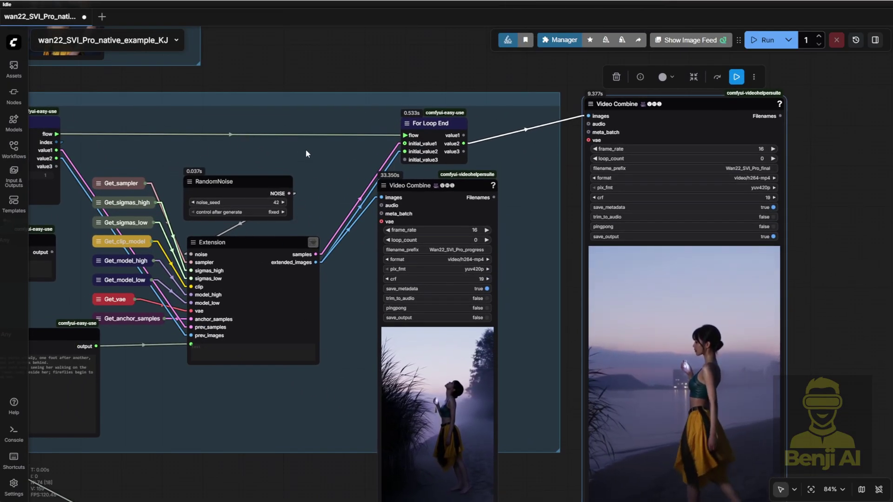
# - Set the loop RandomNoise's control after generate to randomize, and review the lakeside Prompt nodes feeding the Any Index Switch
pyautogui.click(272, 212)
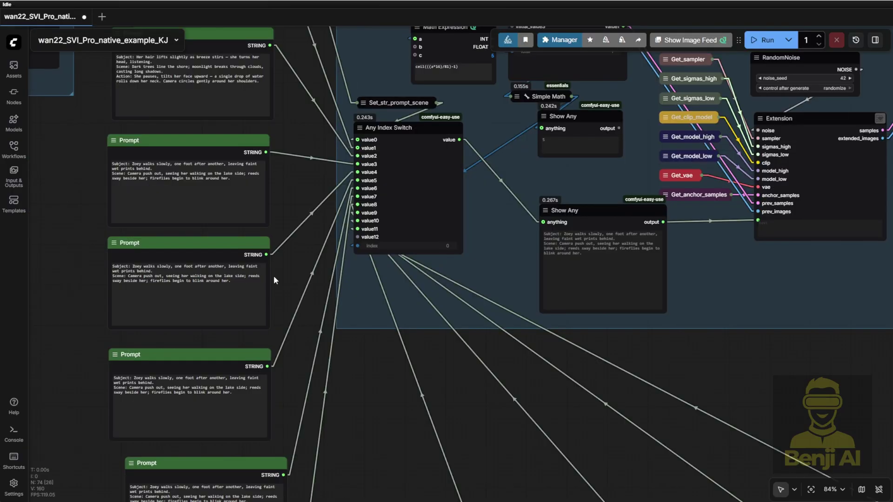
pyautogui.moveTo(274, 280); pyautogui.dragTo(330, 383)
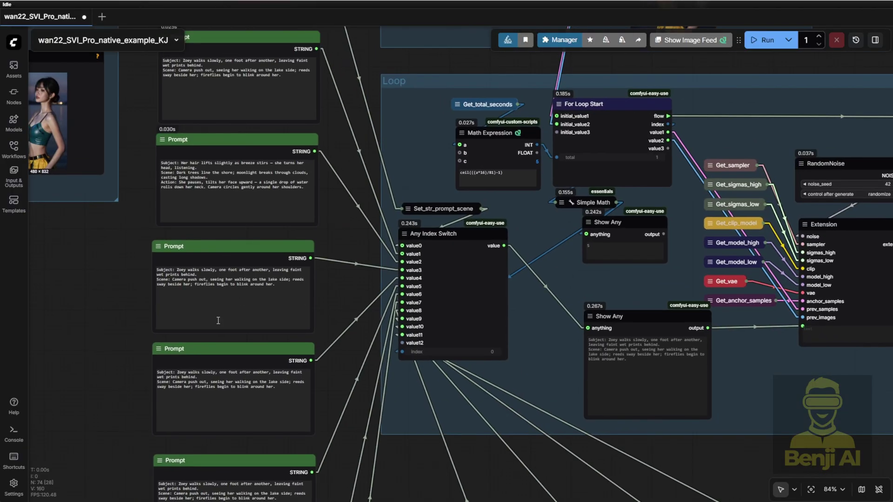
pyautogui.click(221, 253)
pyautogui.scroll(3, 215, 300)
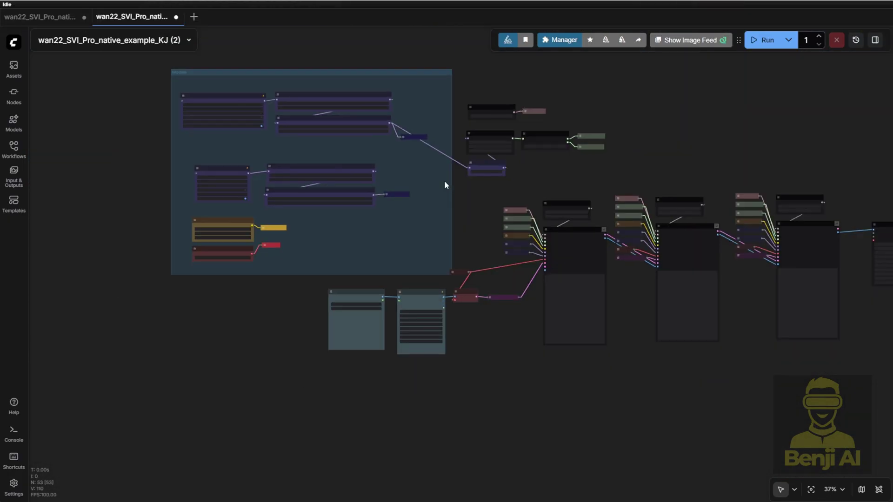
# - Examine the chained segments of the original wan22_SVI_Pro_native_example_KJ (2) workflow for comparison
pyautogui.scroll(-1, 445, 180)
pyautogui.moveTo(587, 158); pyautogui.dragTo(403, 143)
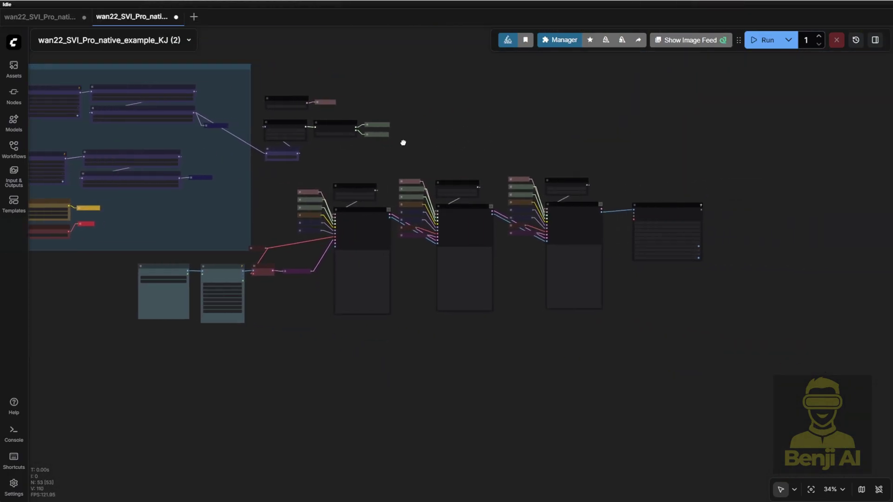
pyautogui.scroll(7, 466, 209)
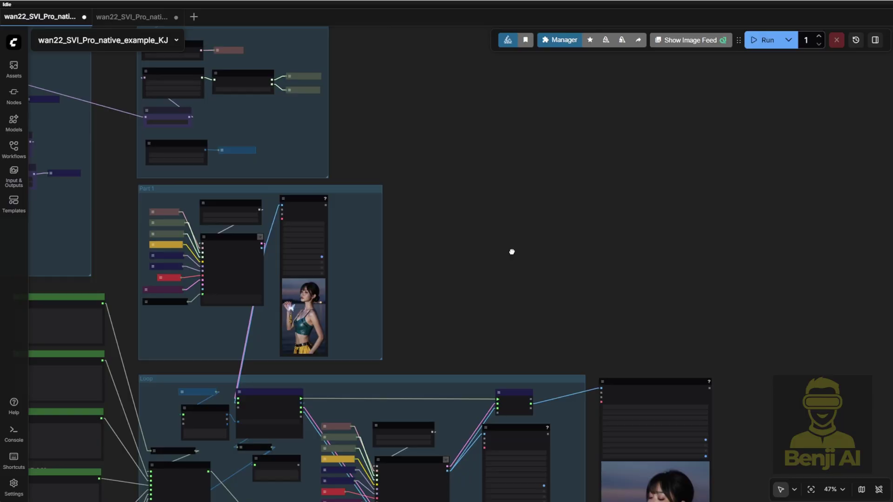
# - Review the loop workflow's Part 1 and Loop groups, from the Any Index Switch to the final Video Combine preview
pyautogui.moveTo(512, 251); pyautogui.dragTo(519, 105)
pyautogui.scroll(4, 215, 259)
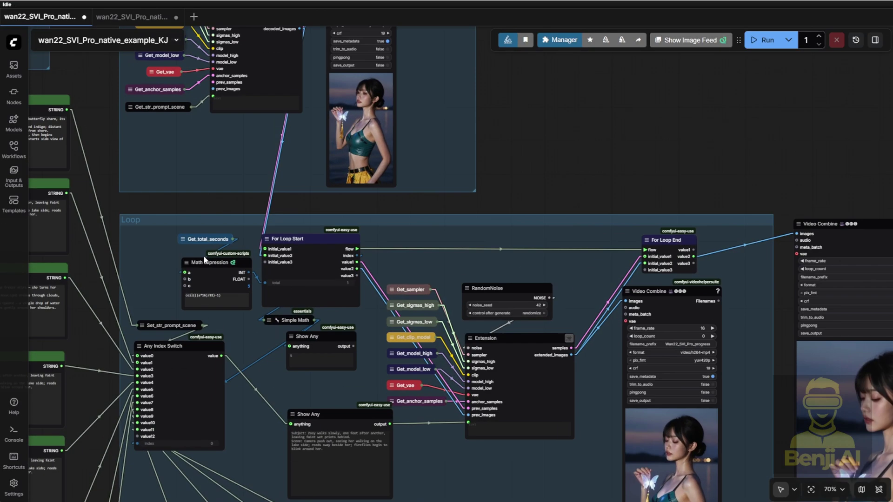
pyautogui.moveTo(434, 258); pyautogui.dragTo(461, 138)
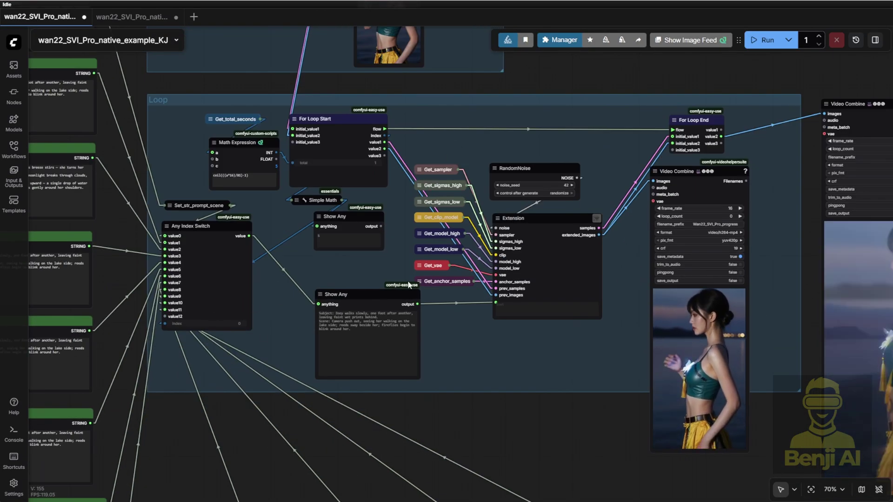
pyautogui.scroll(-3, 610, 370)
pyautogui.moveTo(704, 116); pyautogui.dragTo(301, 135)
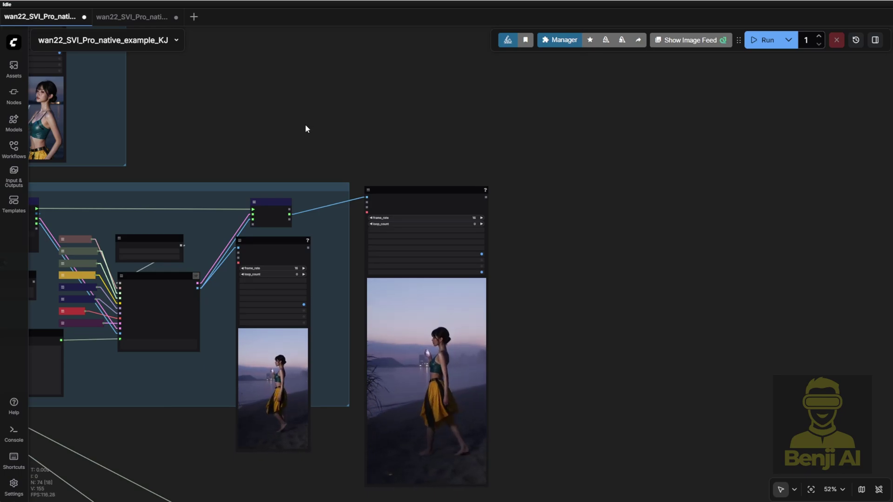
pyautogui.moveTo(237, 132); pyautogui.dragTo(556, 241)
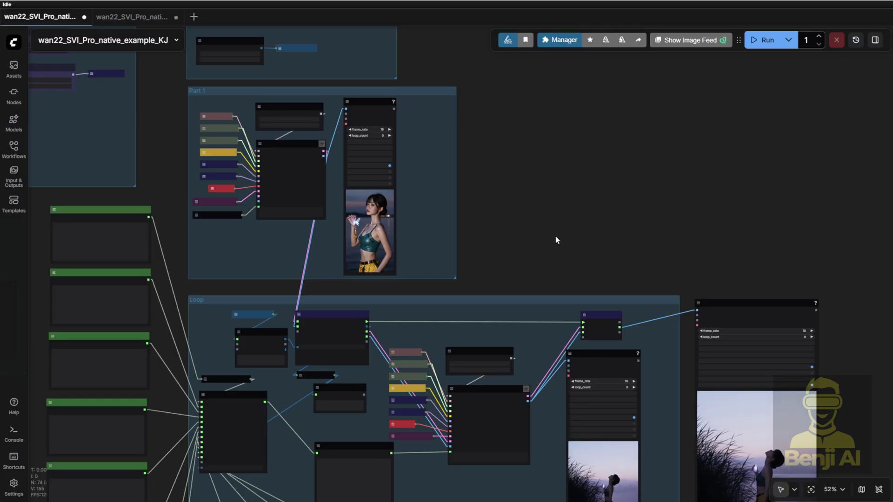
pyautogui.scroll(-3, 459, 216)
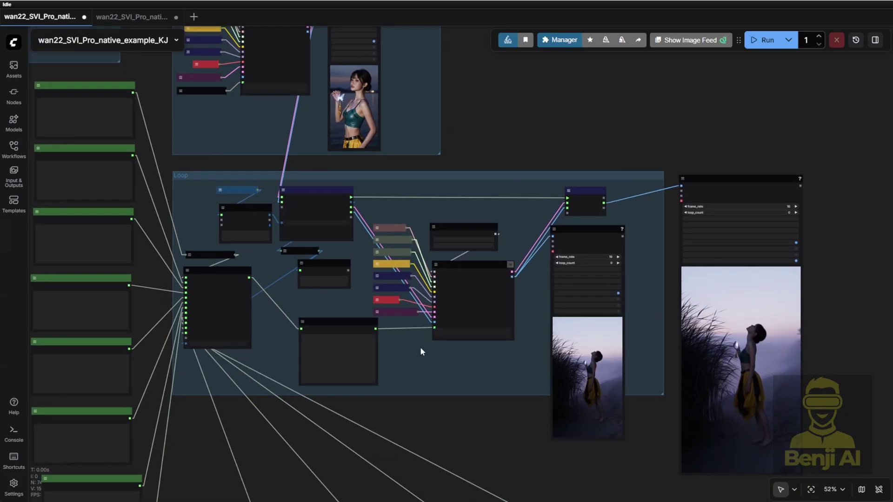